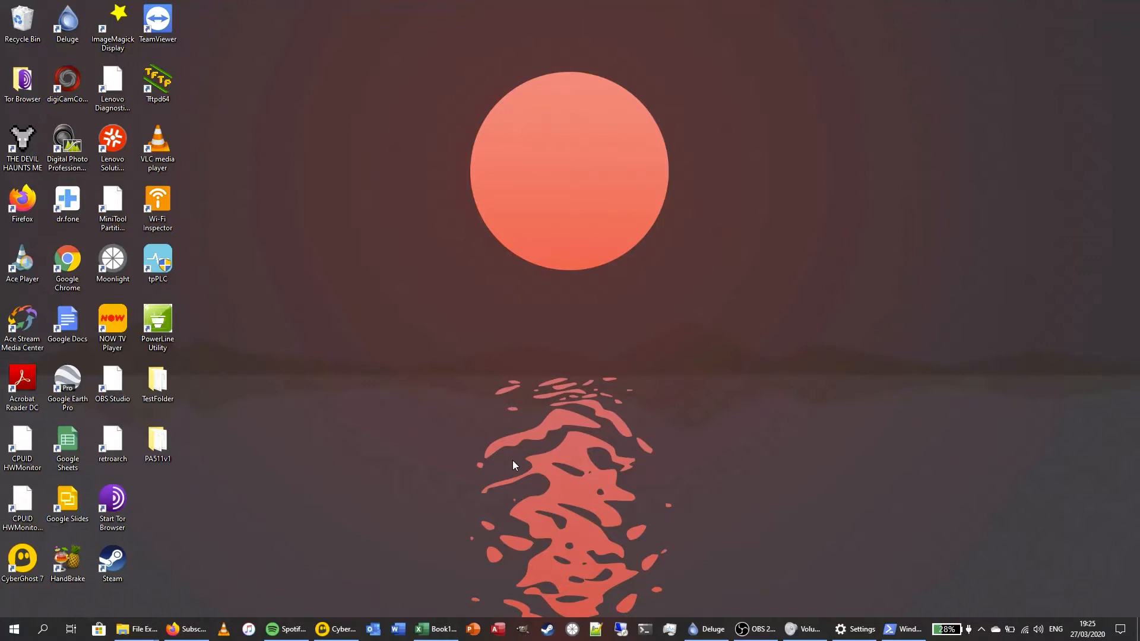
Bring up the TestFolder window in File Explorer and highlight the text files Text1.txt to Text5.txt to examine them
mouse_move(136, 629)
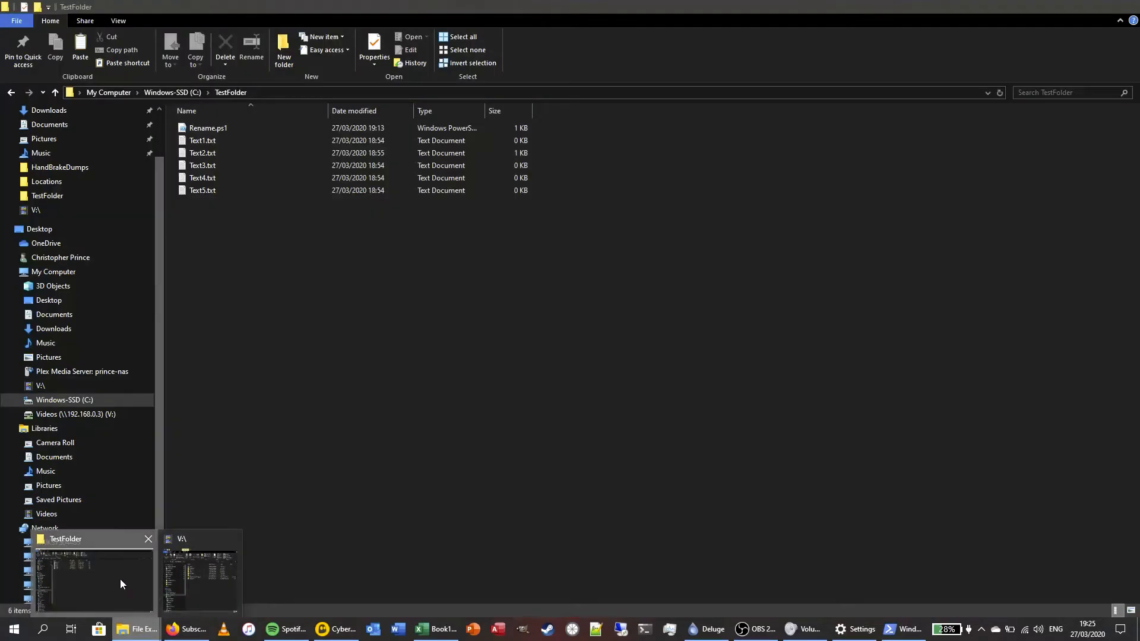
click(120, 579)
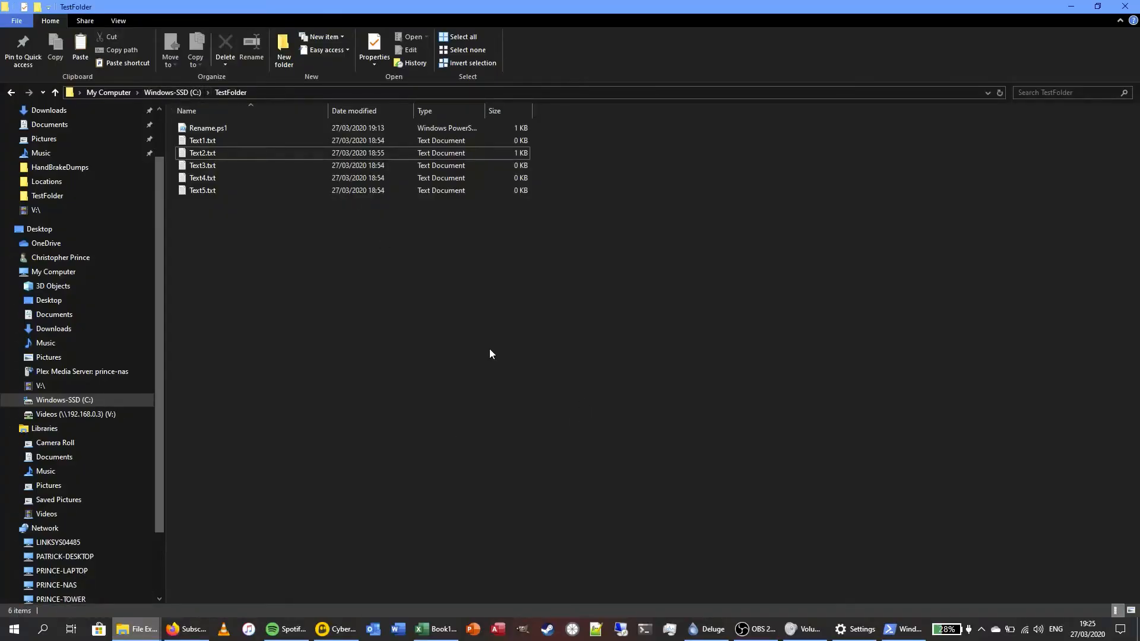
drag(490, 354, 283, 134)
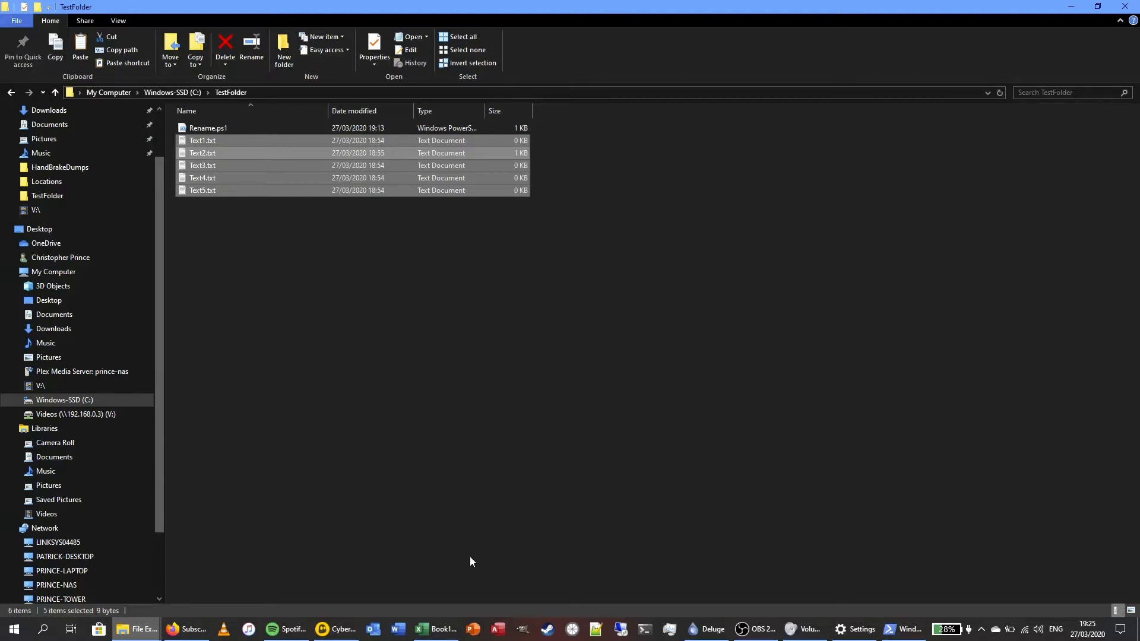
click(397, 322)
Switch to the blank Excel workbook, and briefly show the Windows PowerShell window before minimizing it
mouse_move(438, 629)
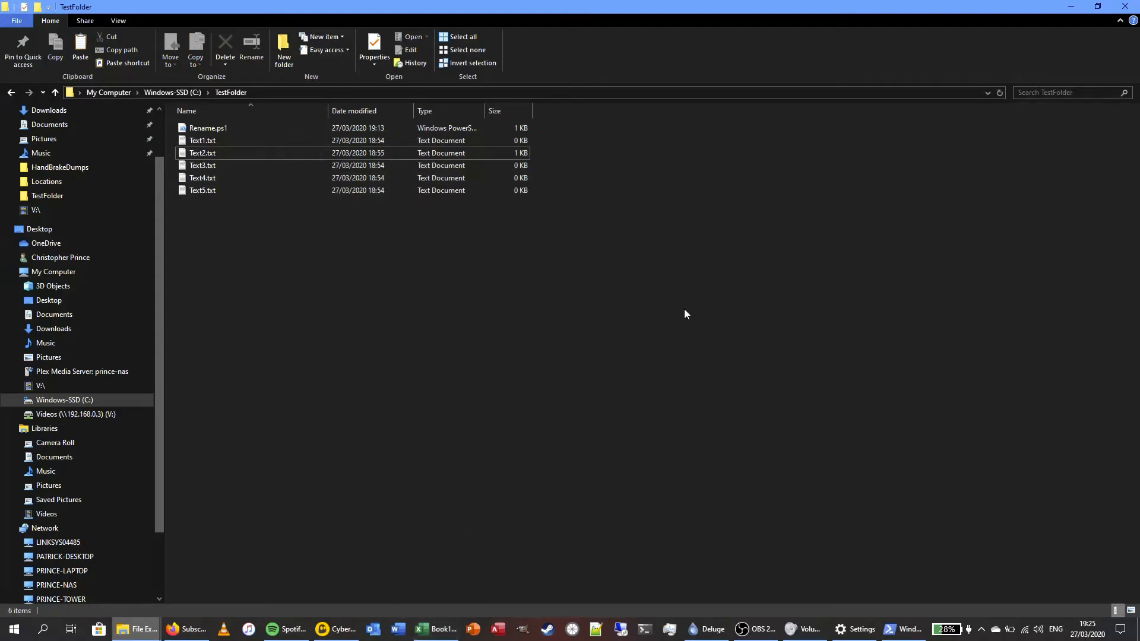
click(436, 630)
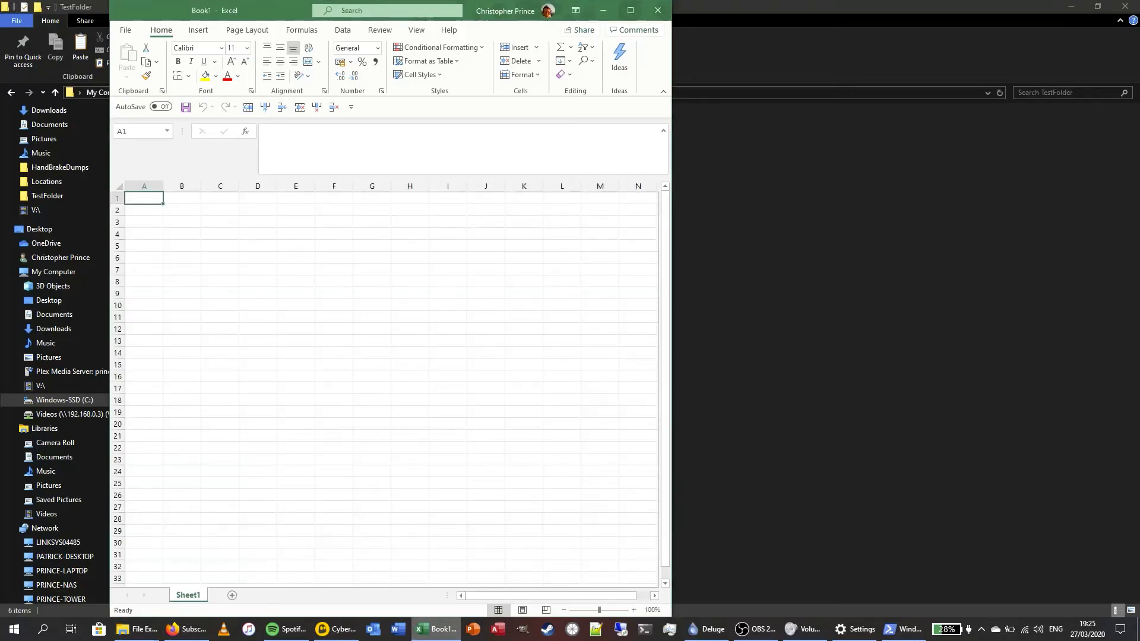
click(902, 629)
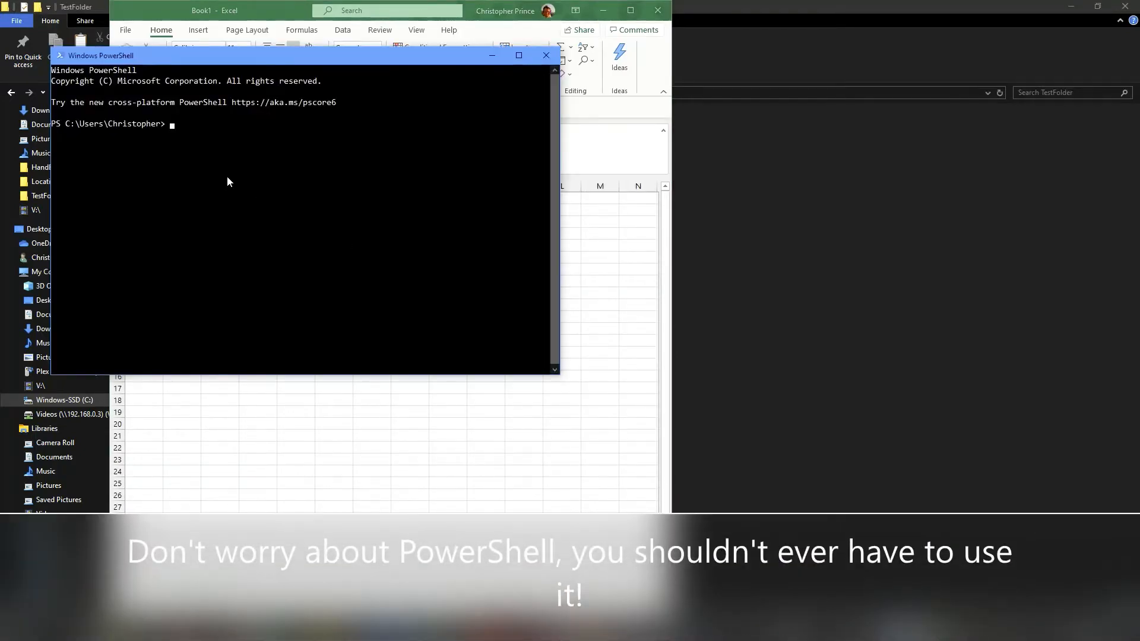
drag(415, 48, 419, 50)
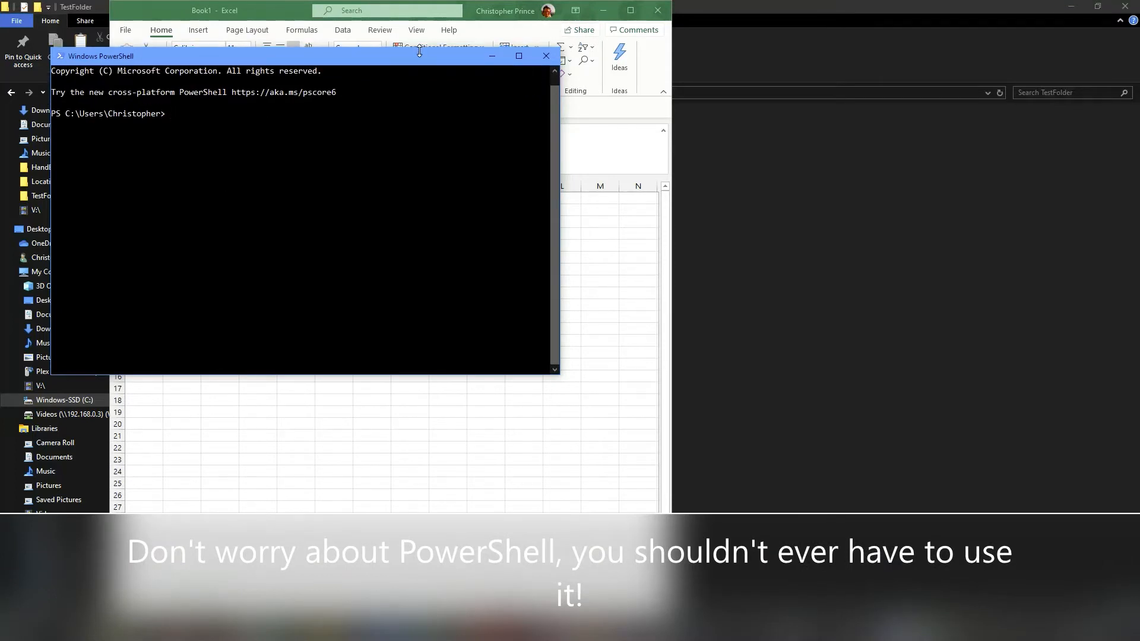
click(491, 56)
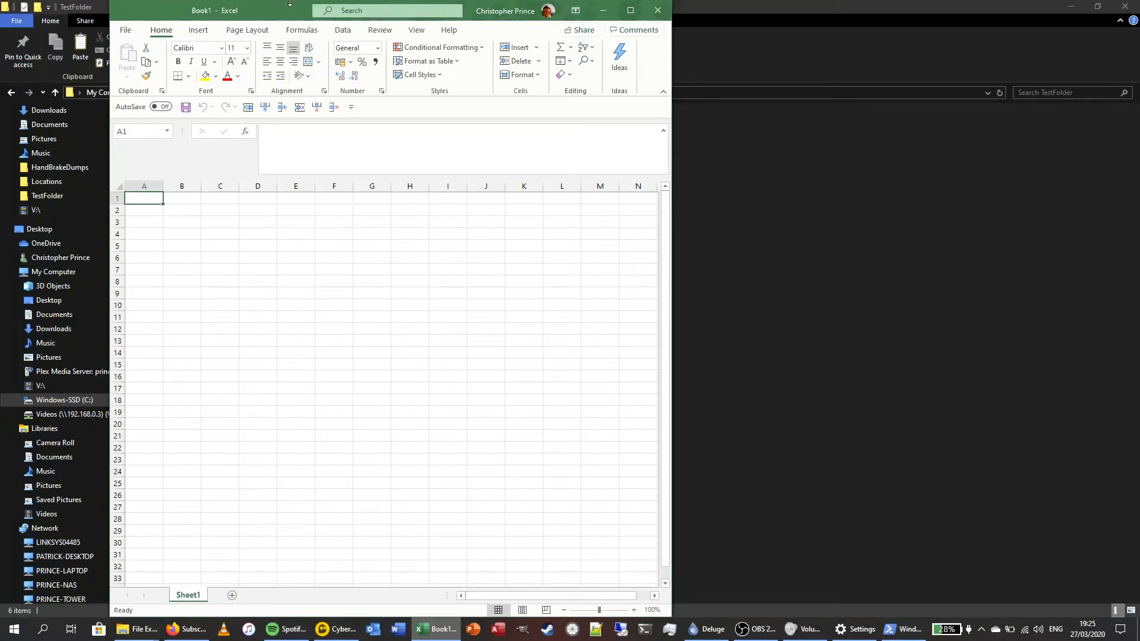
Move the Excel window clear of the TestFolder file list and start a data import from a folder
drag(292, 11, 749, 144)
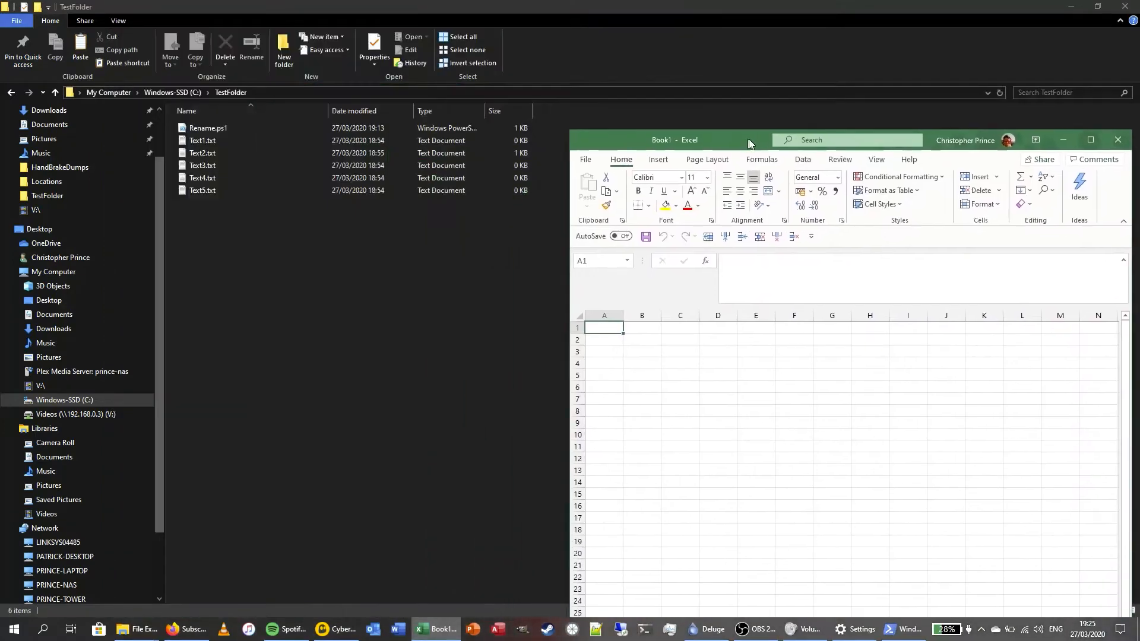
click(802, 159)
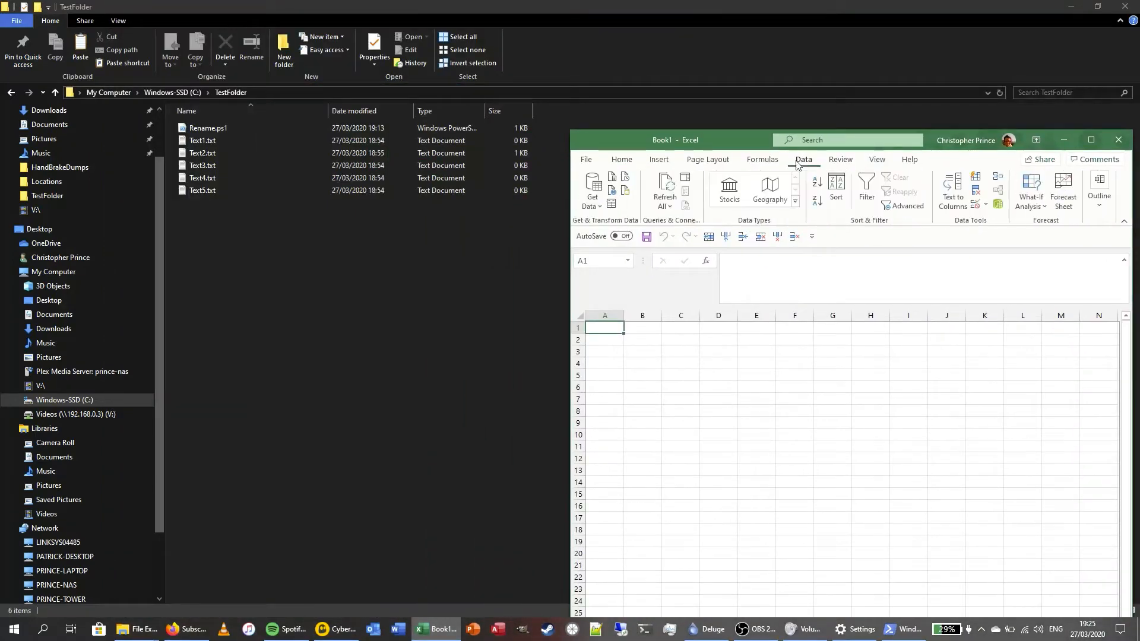
click(596, 196)
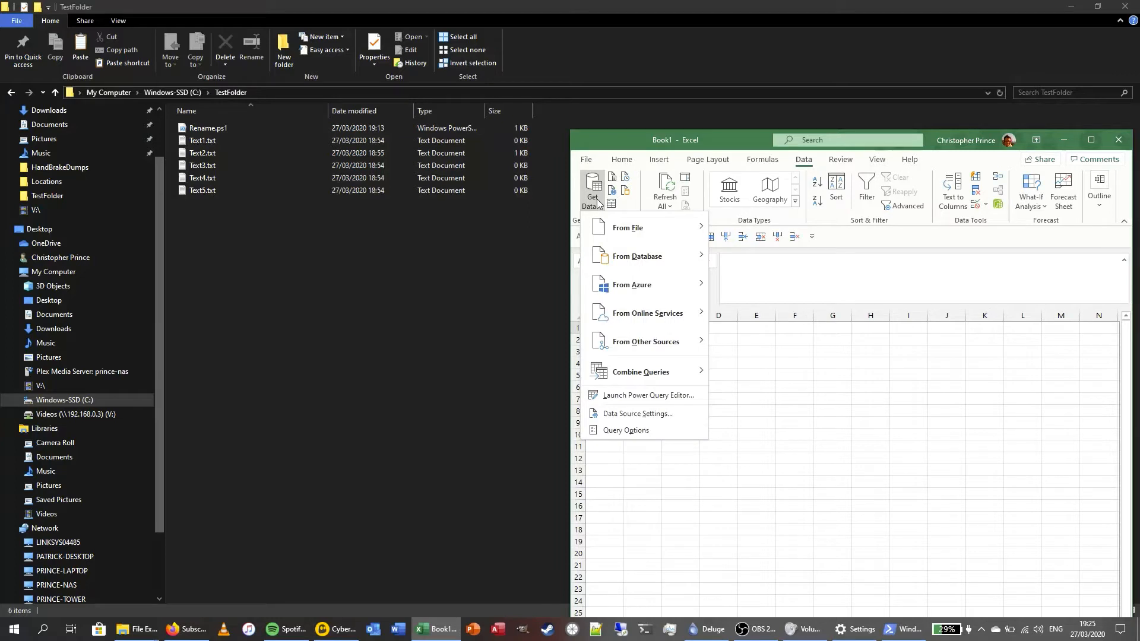
mouse_move(620, 234)
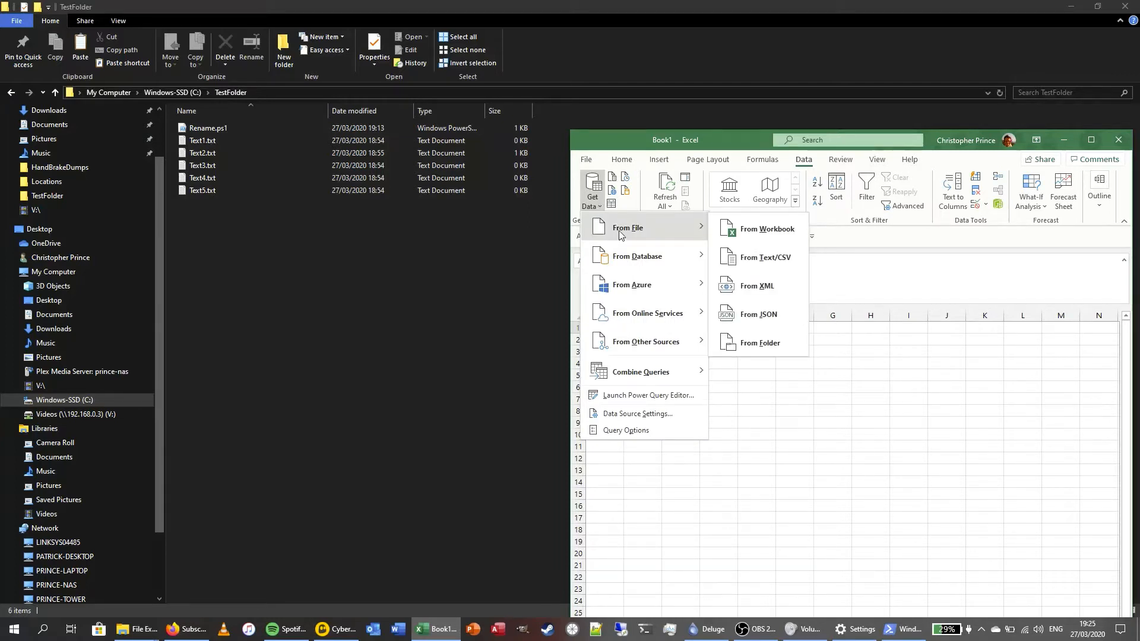
click(760, 344)
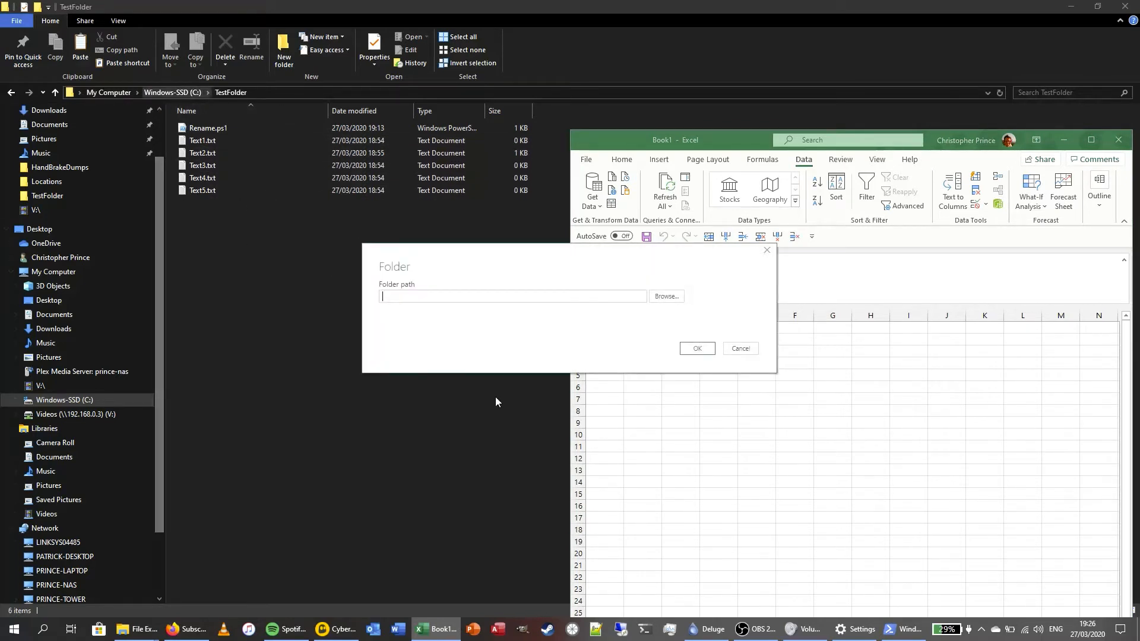
Choose TestFolder on the Windows-SSD (C:) drive as the source folder and open its file list for transforming in Power Query
click(667, 298)
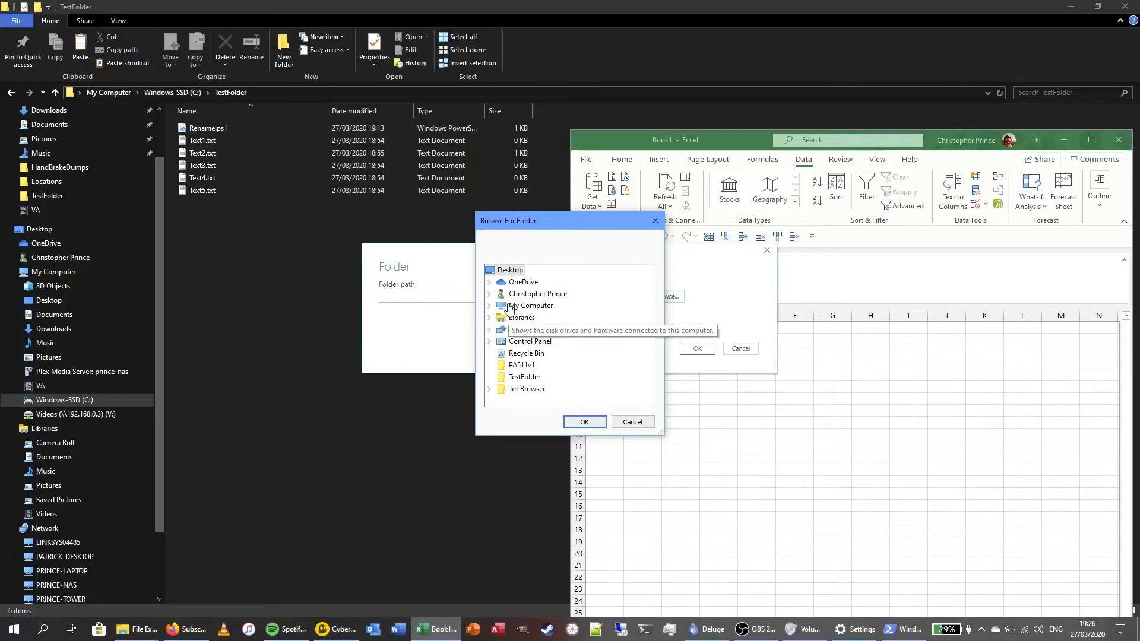
click(509, 307)
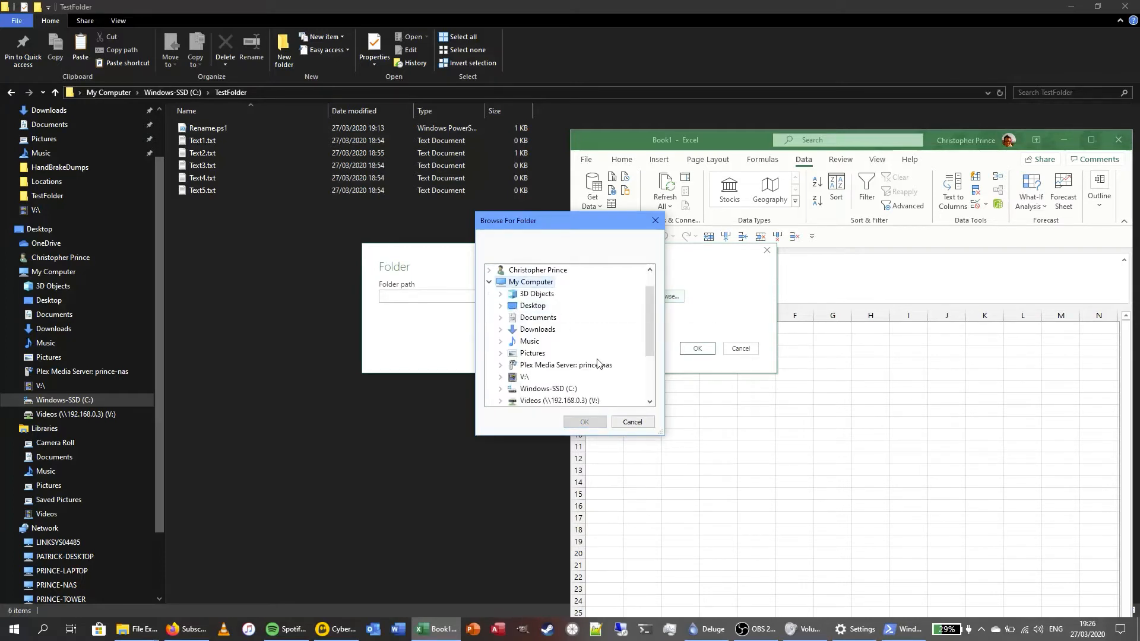
click(547, 389)
scroll(628, 316, down, 3)
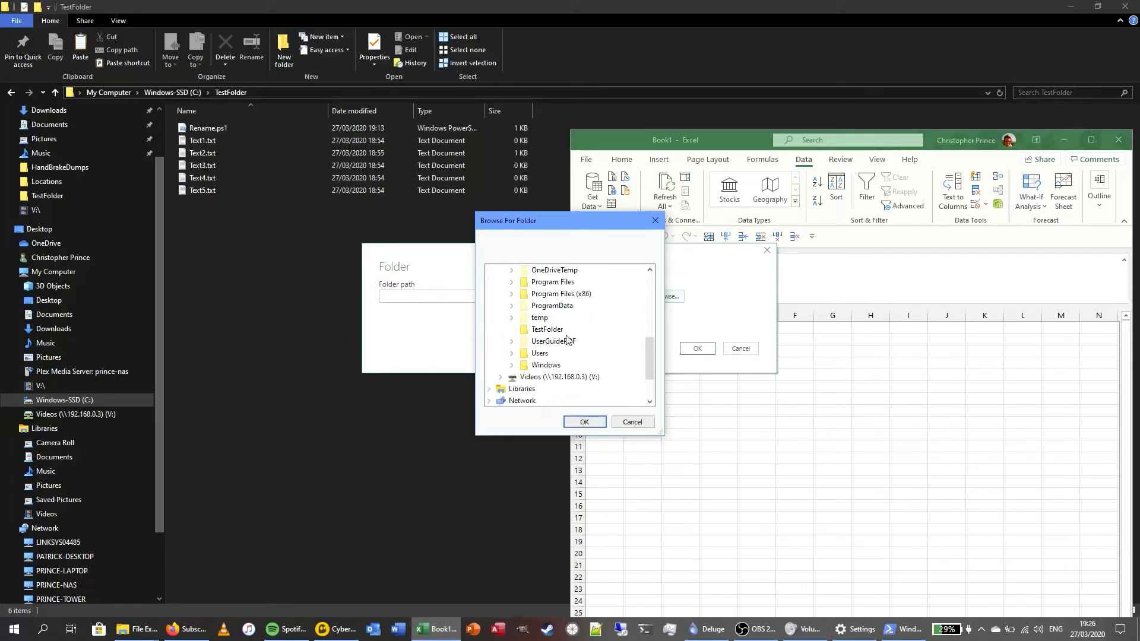
click(548, 330)
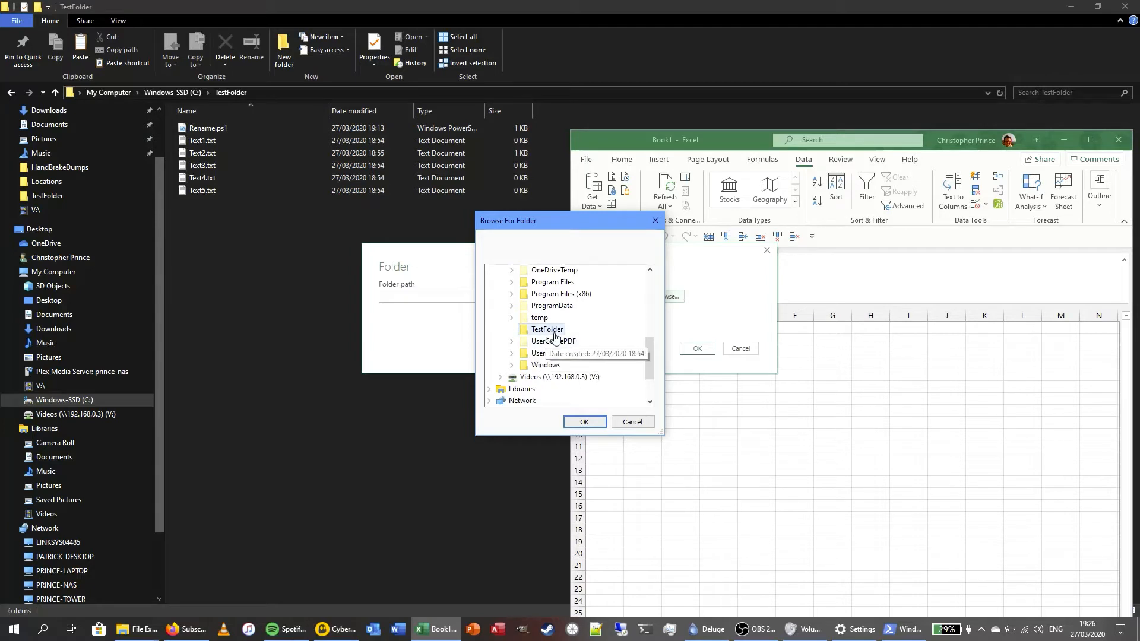
click(584, 422)
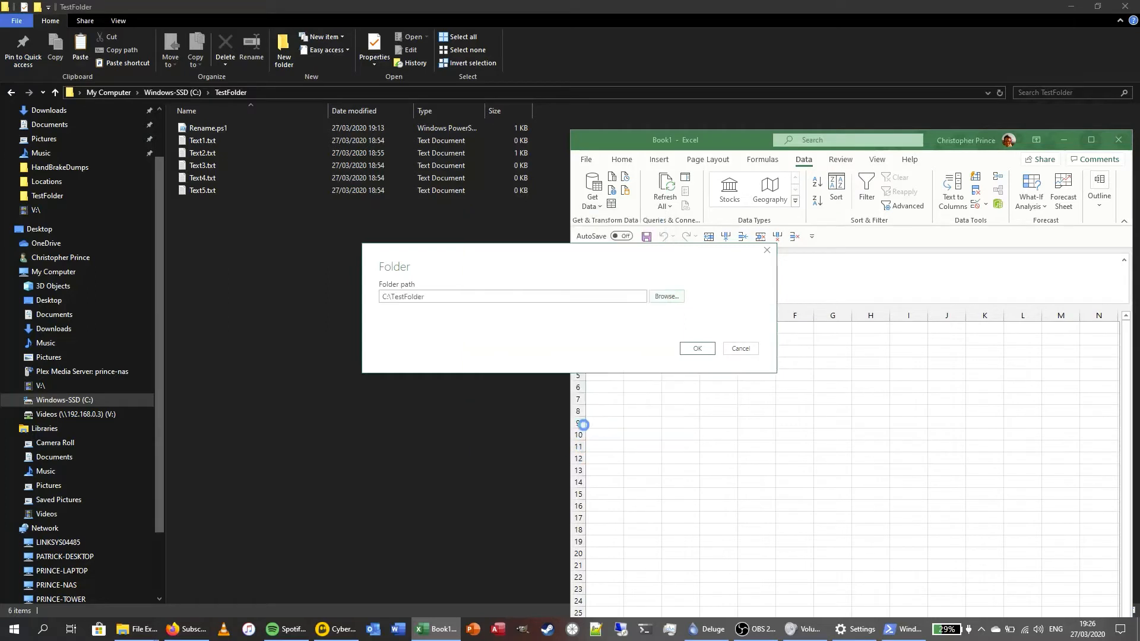
click(697, 351)
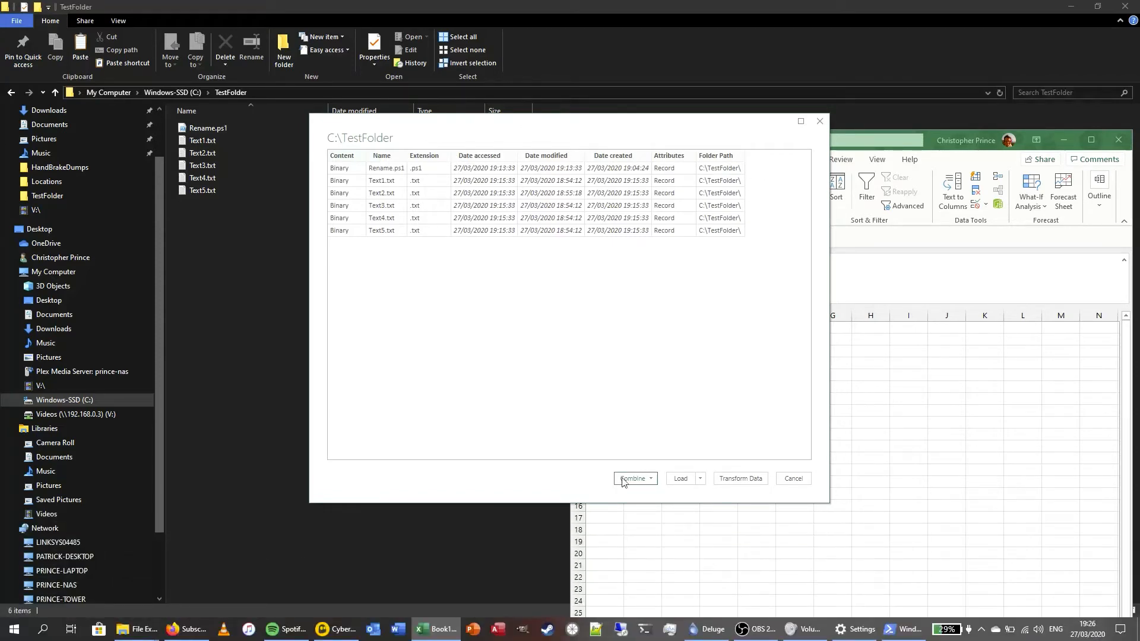
click(730, 479)
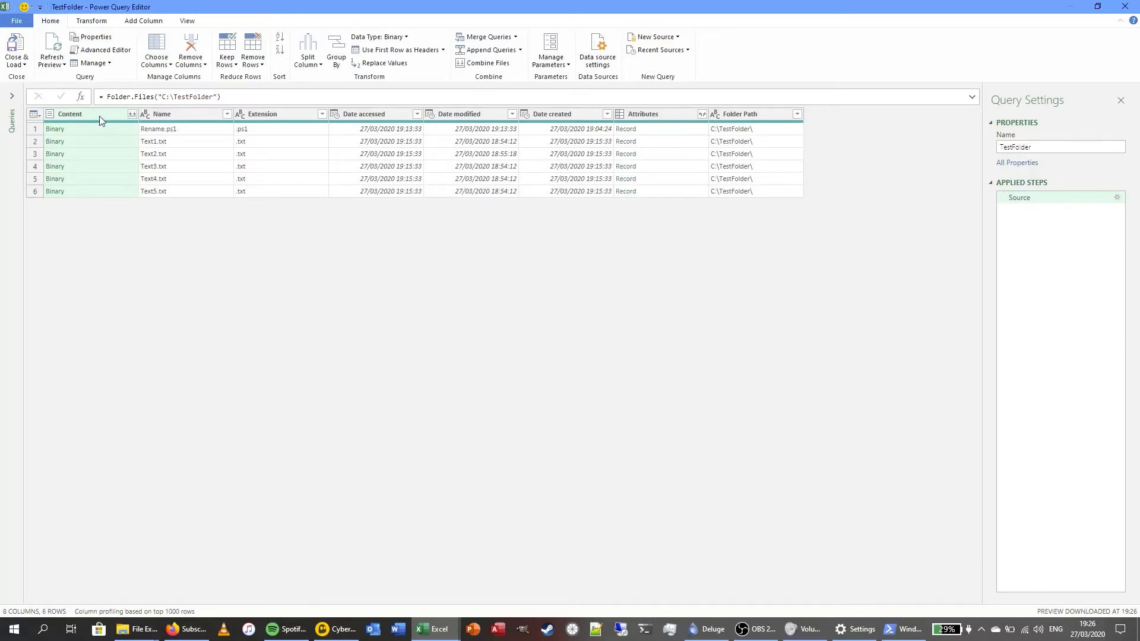
Remove the Content, Date accessed, Date modified, Date created and Attributes columns from the TestFolder query
shift+click(362, 115)
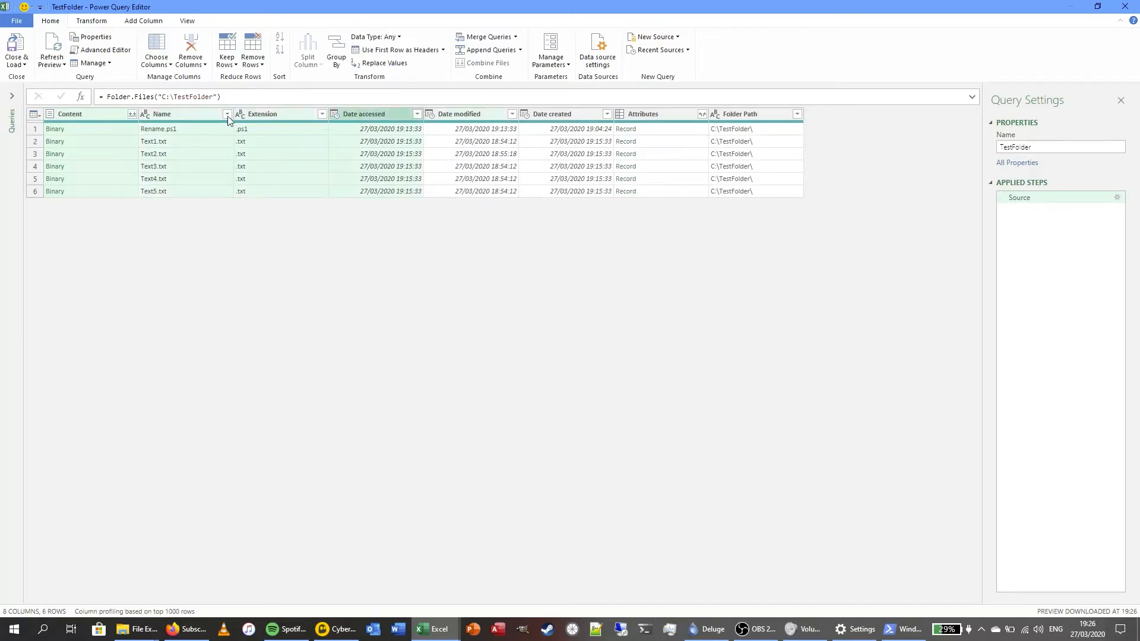
click(68, 114)
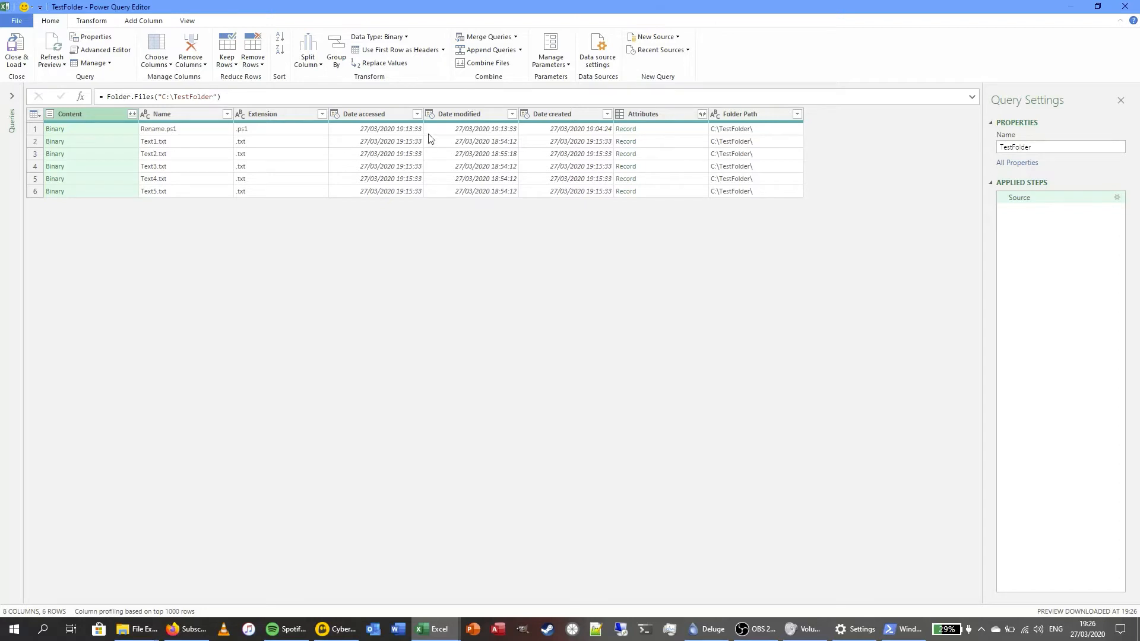
ctrl+click(375, 113)
ctrl+click(463, 114)
ctrl+click(570, 114)
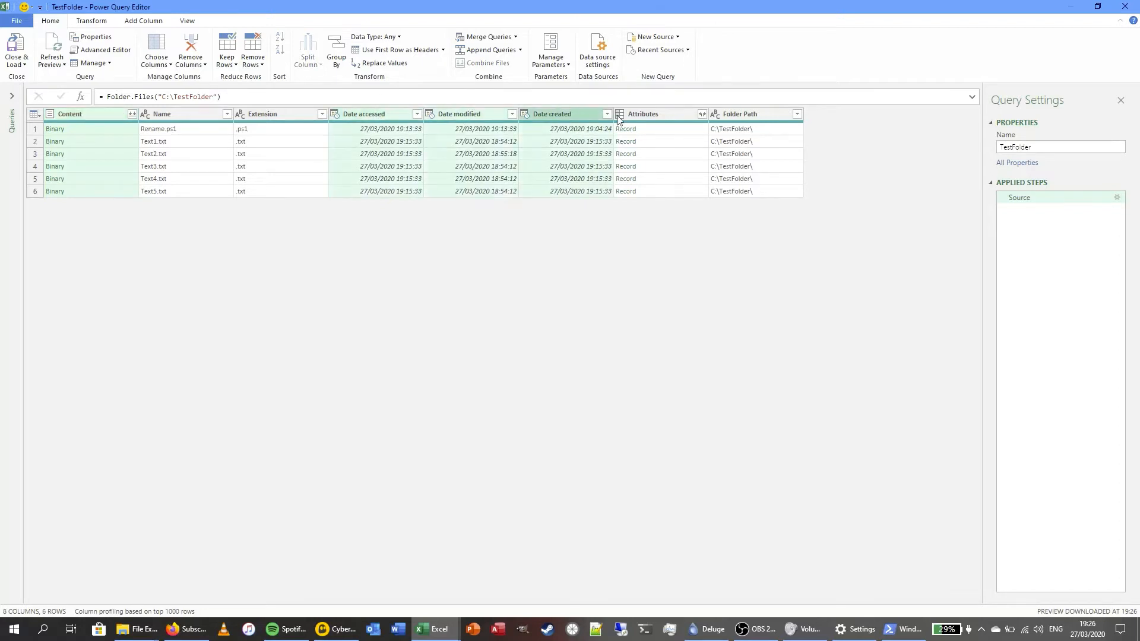
ctrl+click(660, 114)
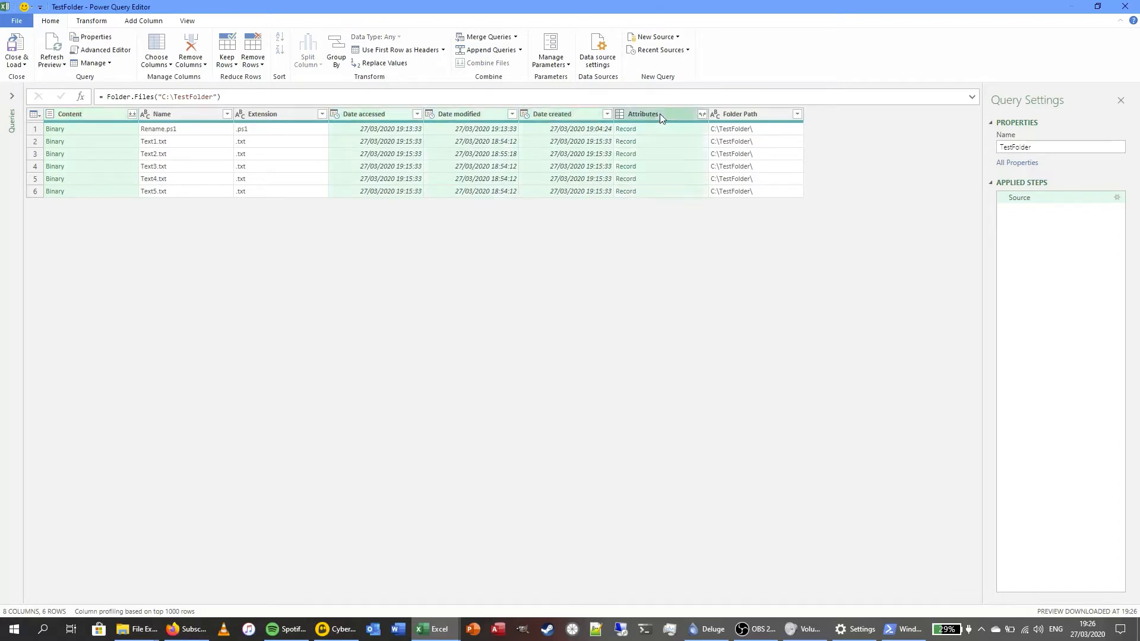
click(185, 39)
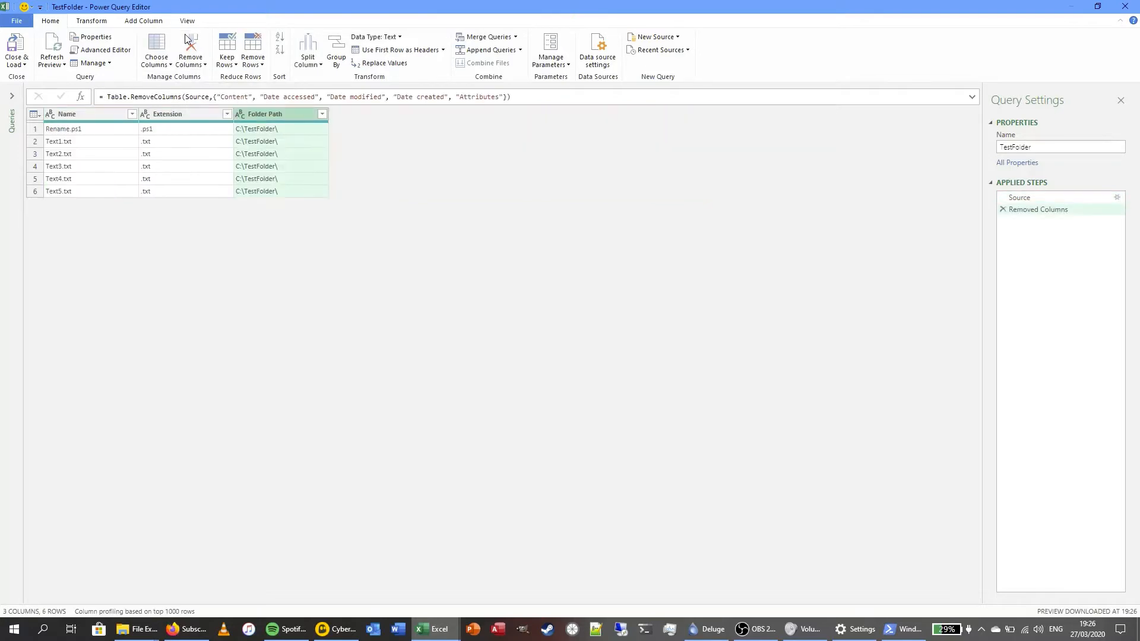
Close and load the TestFolder query into the workbook and maximize the Excel window
click(17, 43)
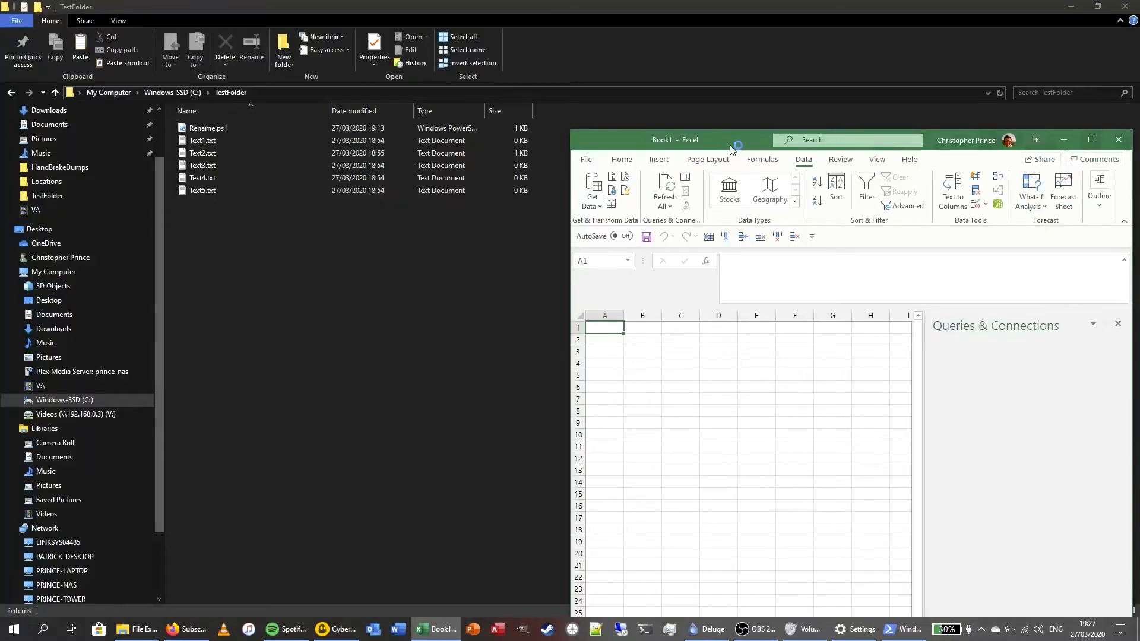
double_click(738, 138)
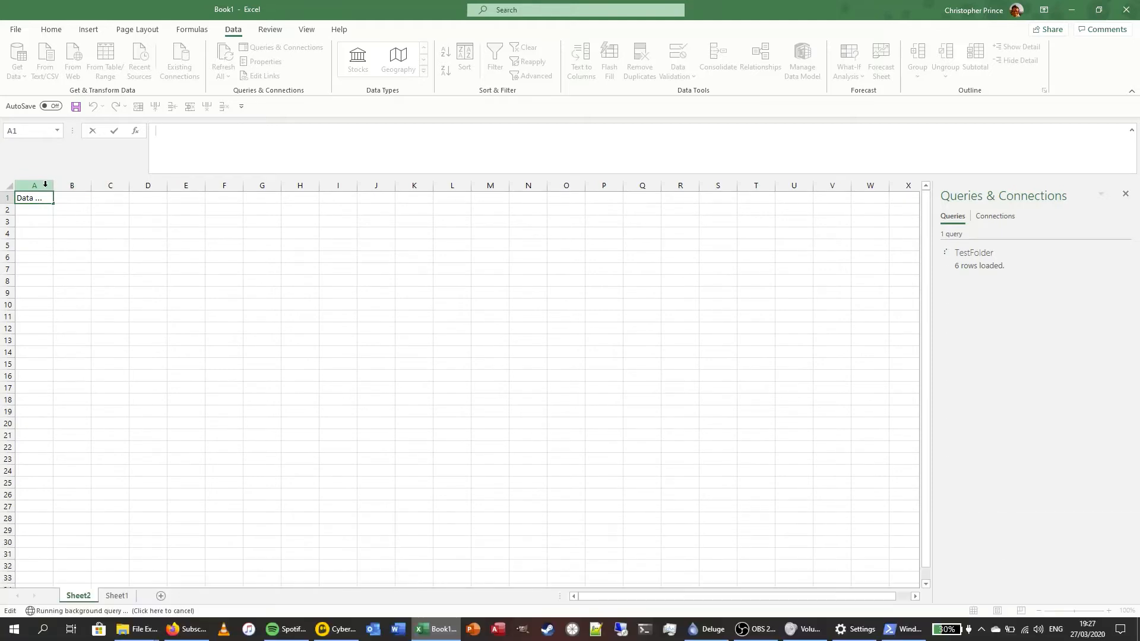
click(51, 185)
click(238, 270)
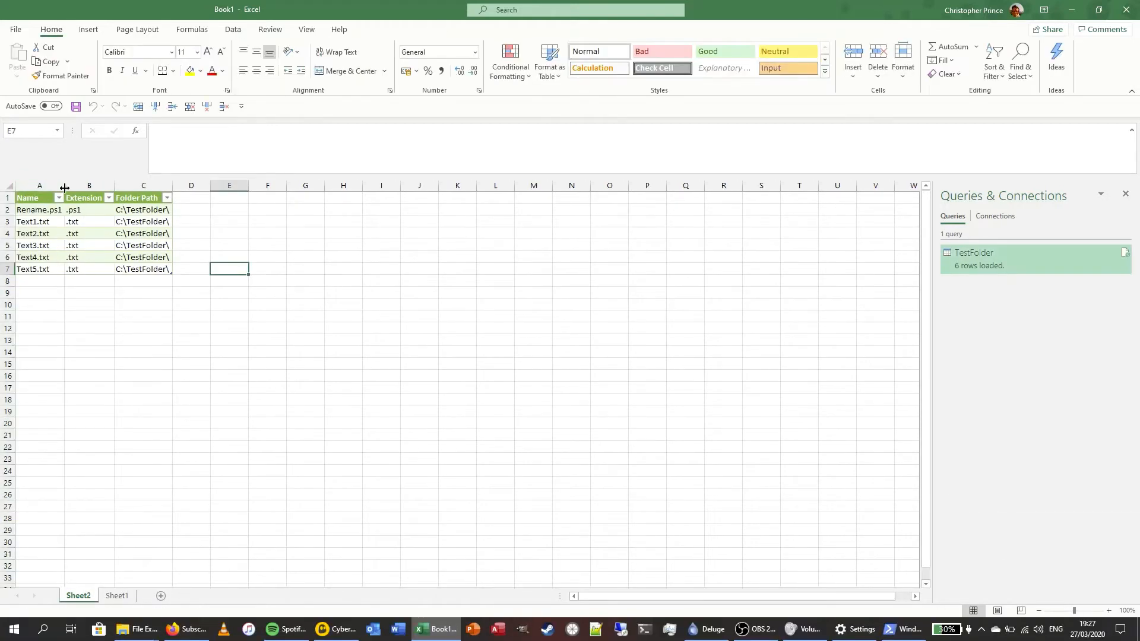
Widen the Name and Folder Path columns of the loaded table and highlight the folder paths in C3:C6
drag(64, 185, 89, 267)
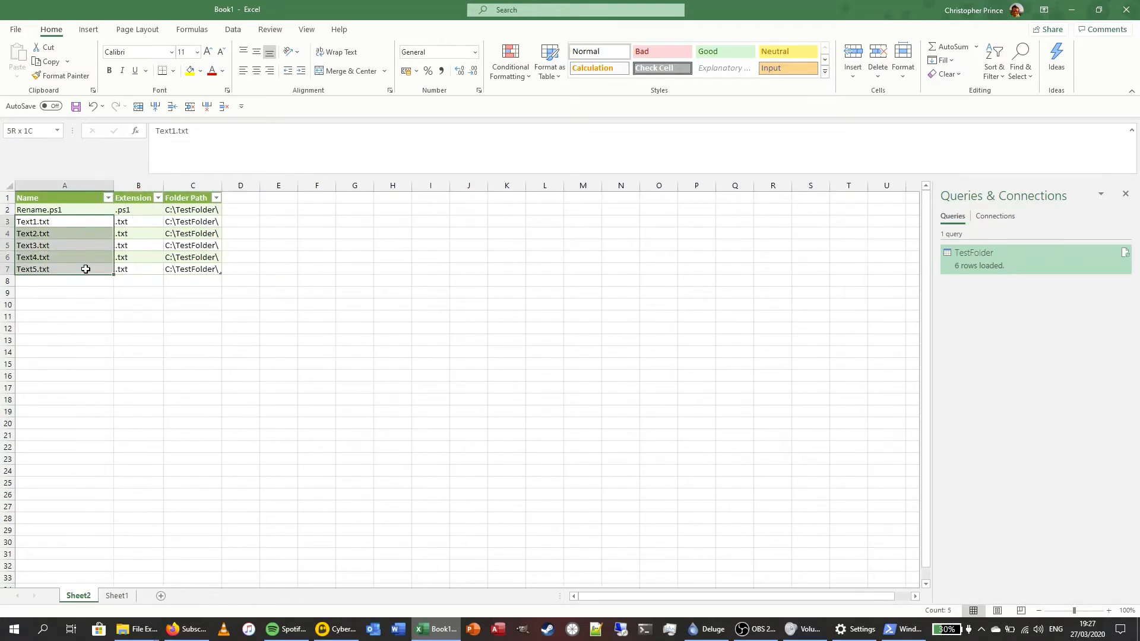
drag(222, 186, 308, 186)
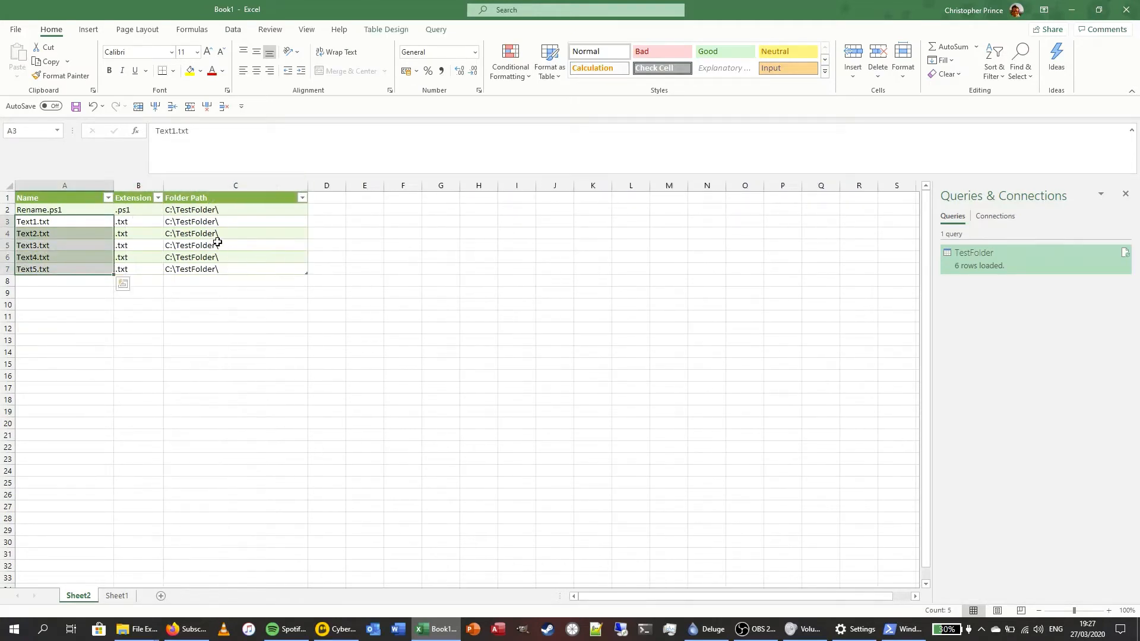
drag(216, 222, 216, 257)
Switch to the TestFolder window in File Explorer and display its full folder path for comparison
click(137, 629)
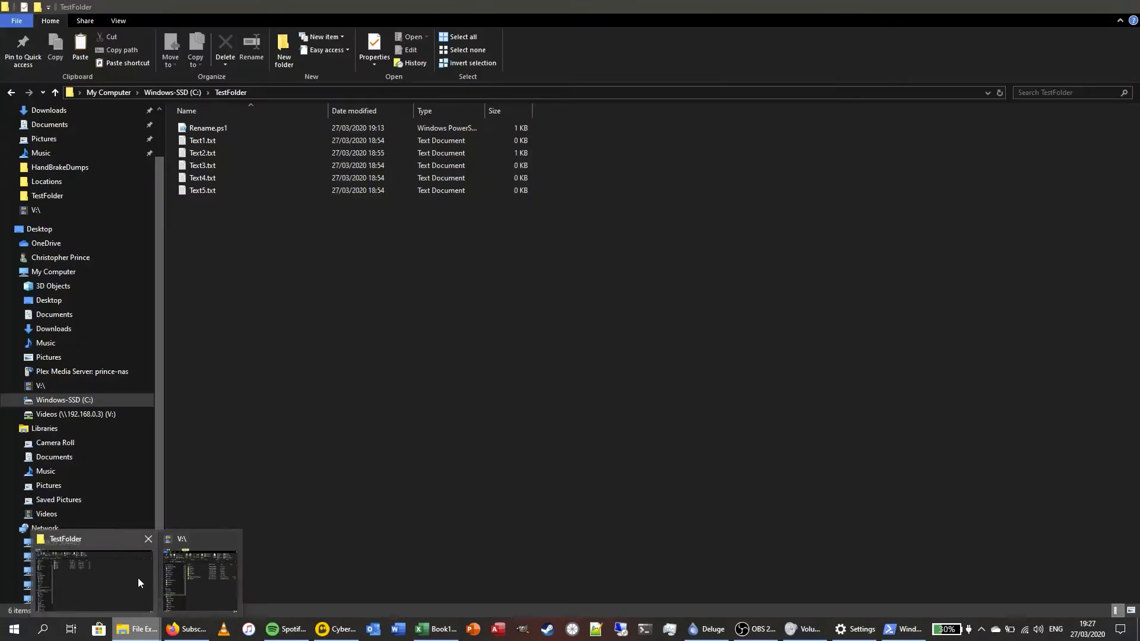
click(138, 578)
click(250, 92)
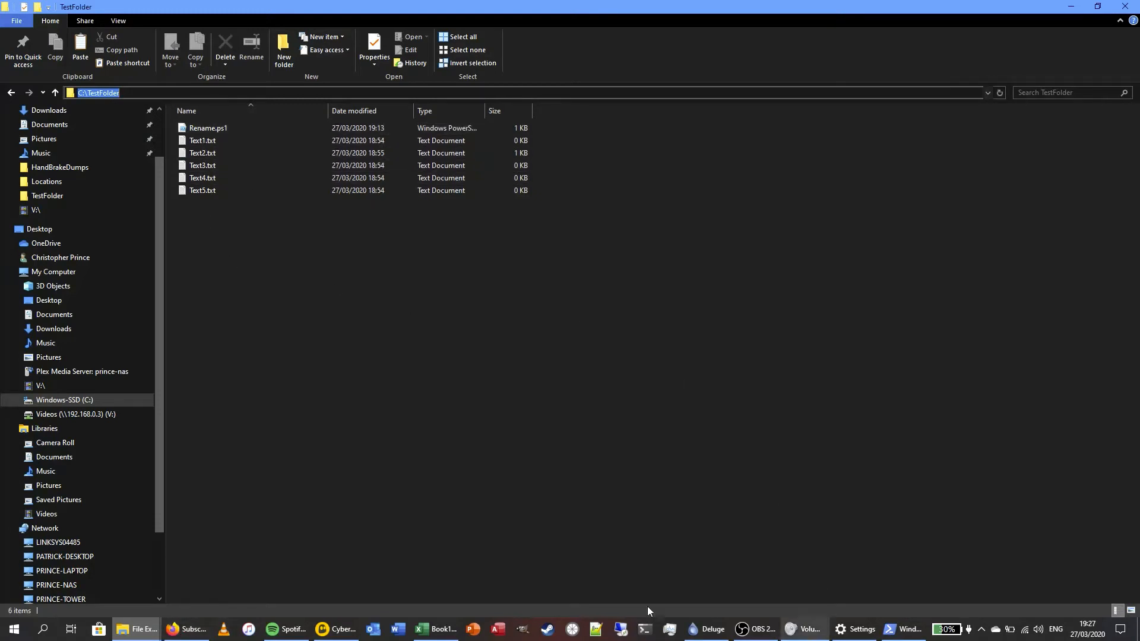
Return to the Excel workbook, highlight the Extension values in B2:B7, and select empty cell D1 beside the table
click(436, 628)
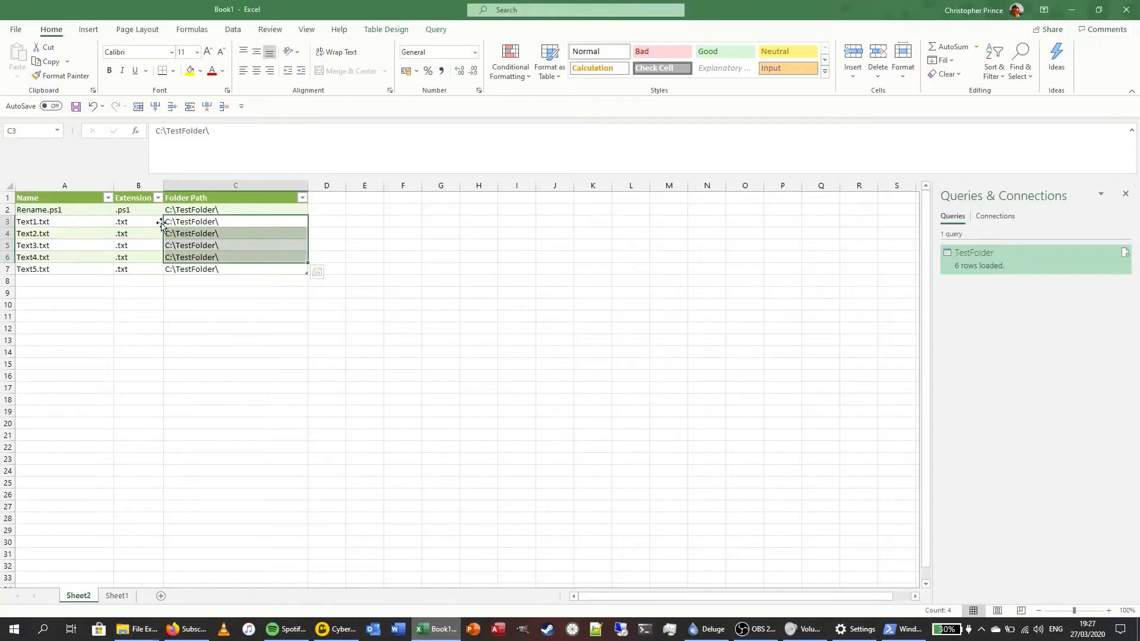
click(121, 210)
drag(121, 221, 120, 269)
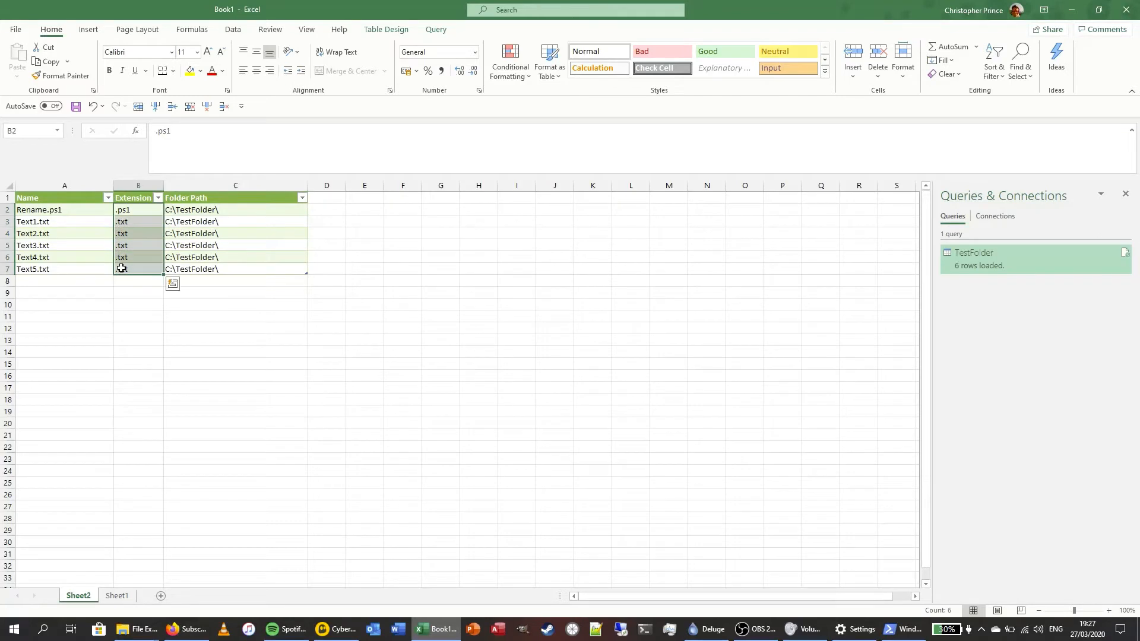
click(329, 198)
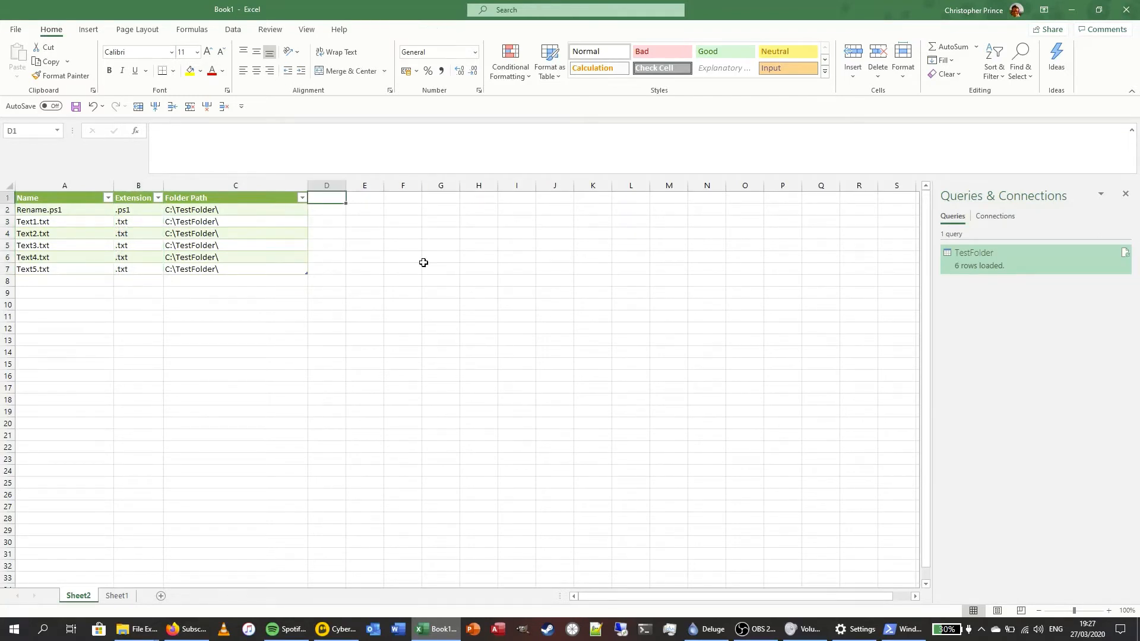
Add a column headed NewName to the table in column D and widen it
text(NewN)
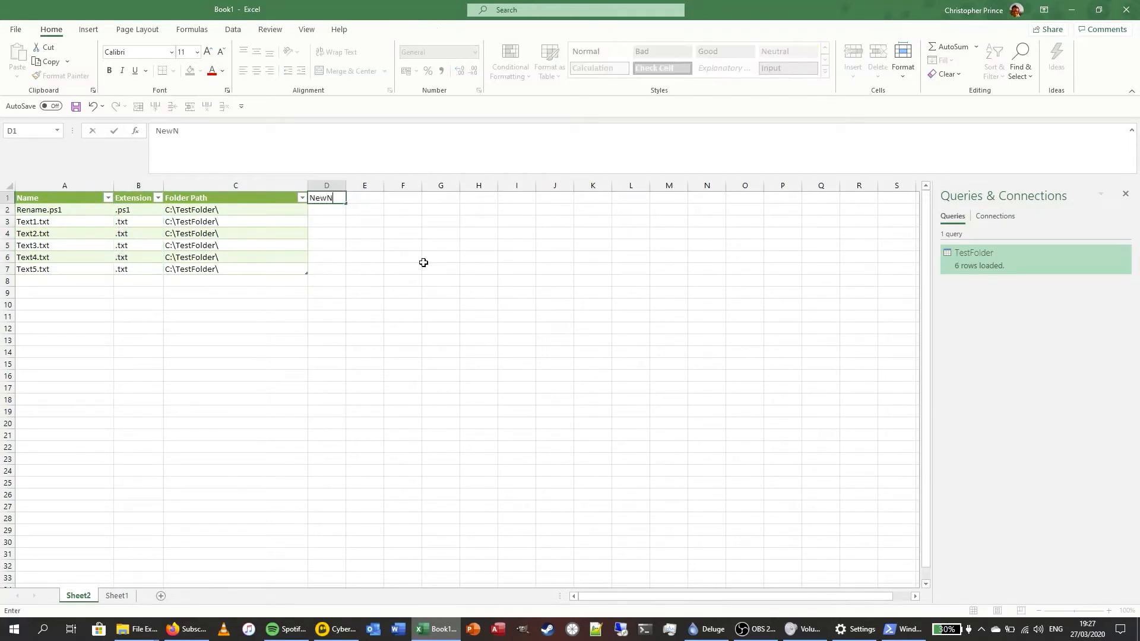
text(ame)
key(Return)
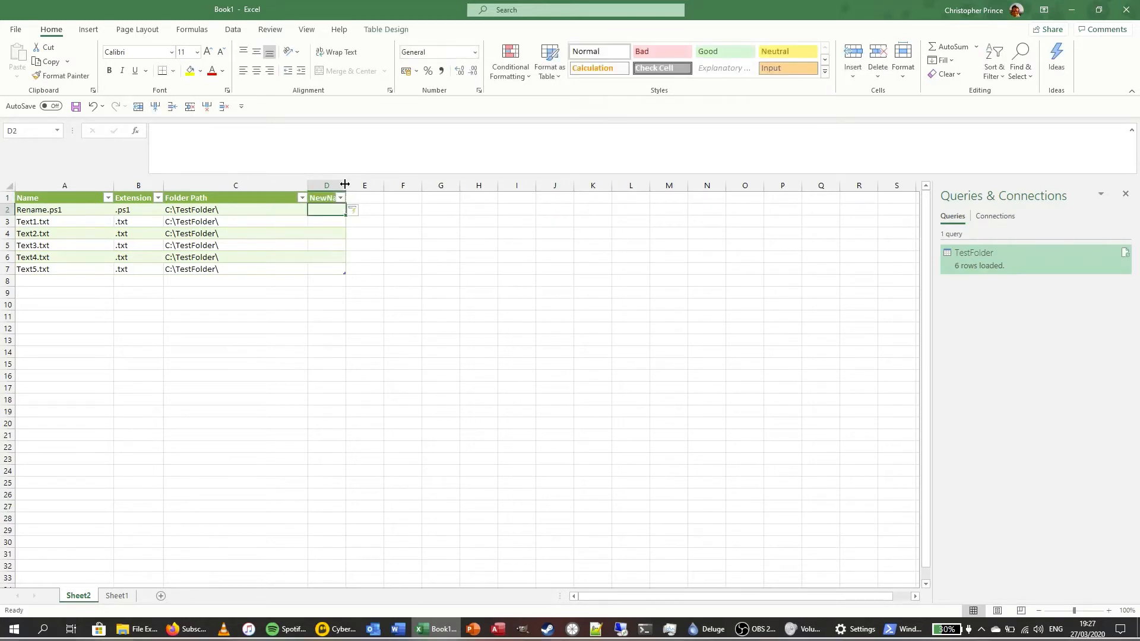
drag(345, 185, 439, 185)
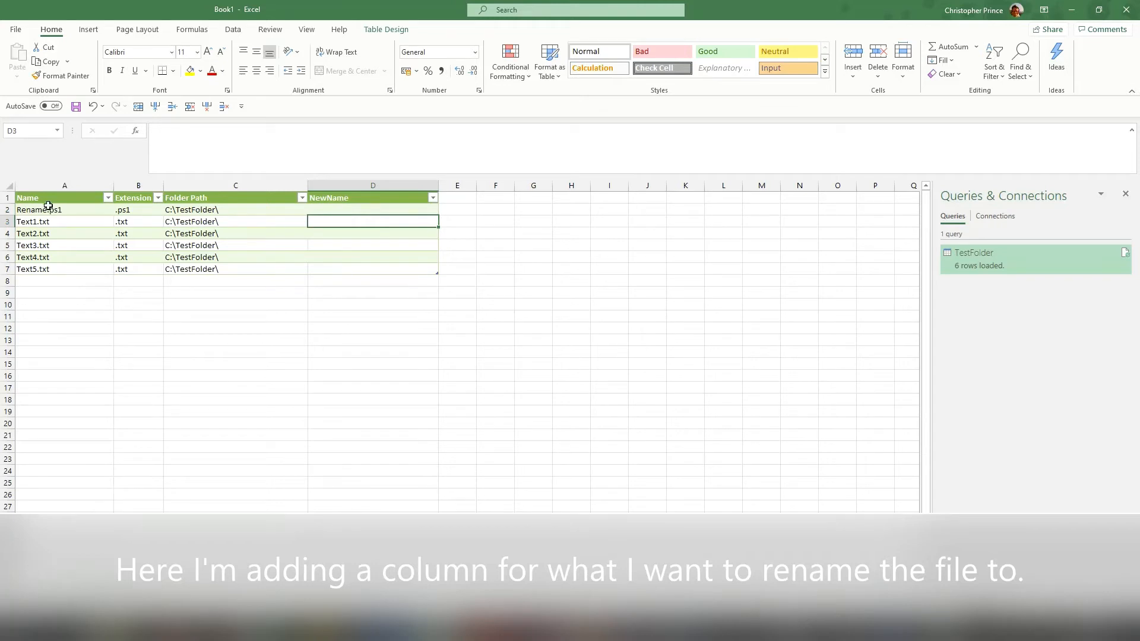
Enter POL_1_1 as the new name for Text1.txt in D3 and fill the series down to D7
click(17, 209)
click(338, 223)
text(POL_1_1)
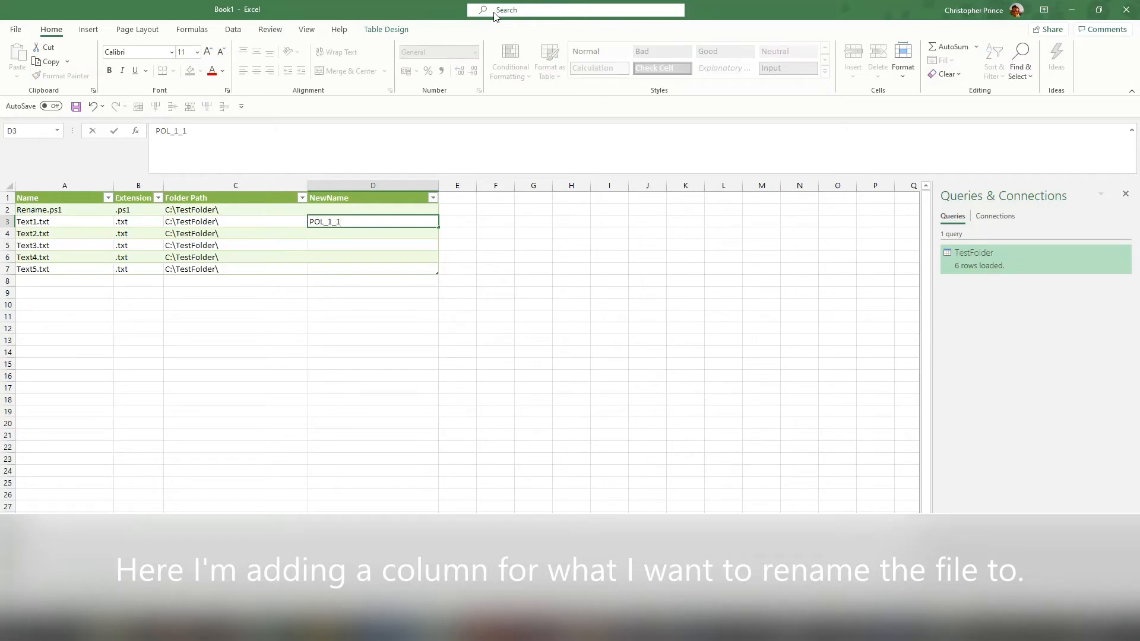
key(Return)
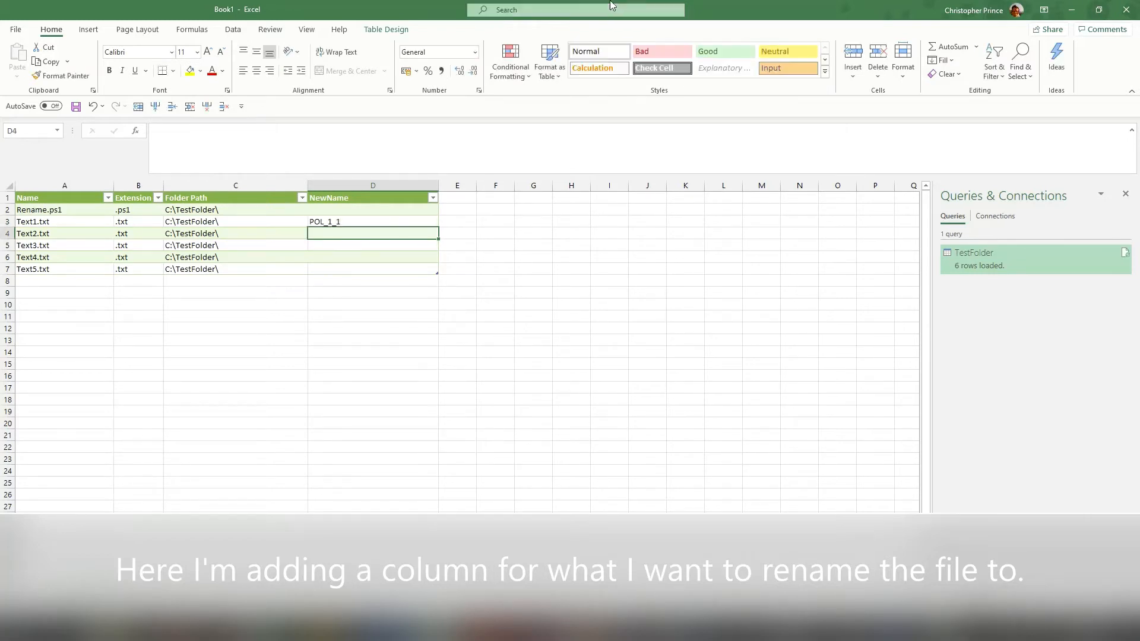
click(361, 219)
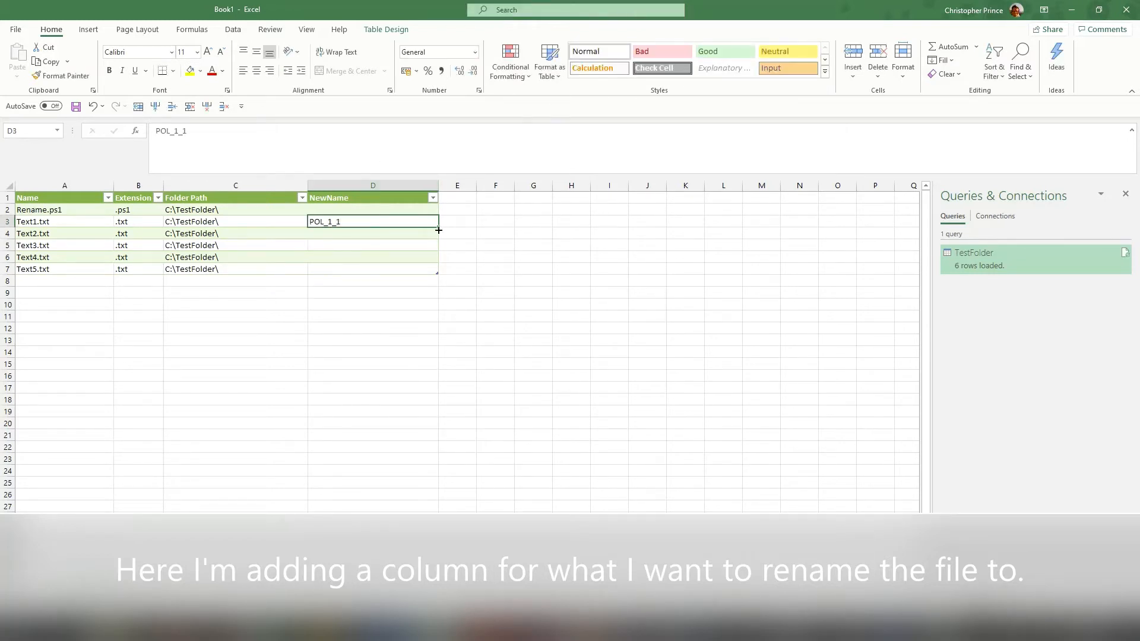
drag(441, 229, 439, 275)
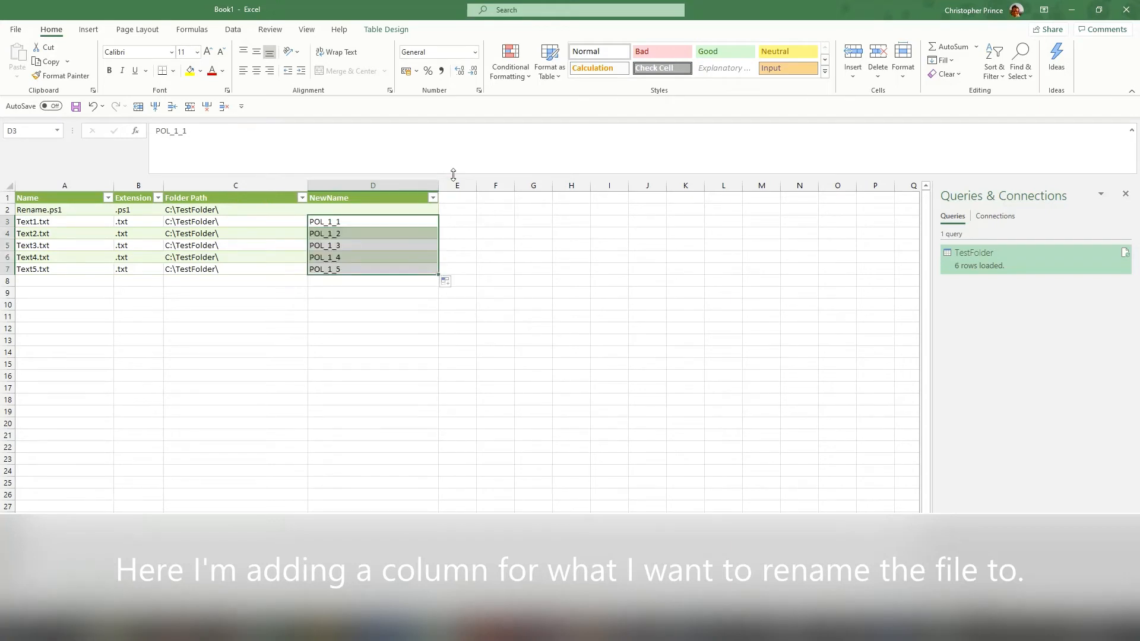
click(359, 224)
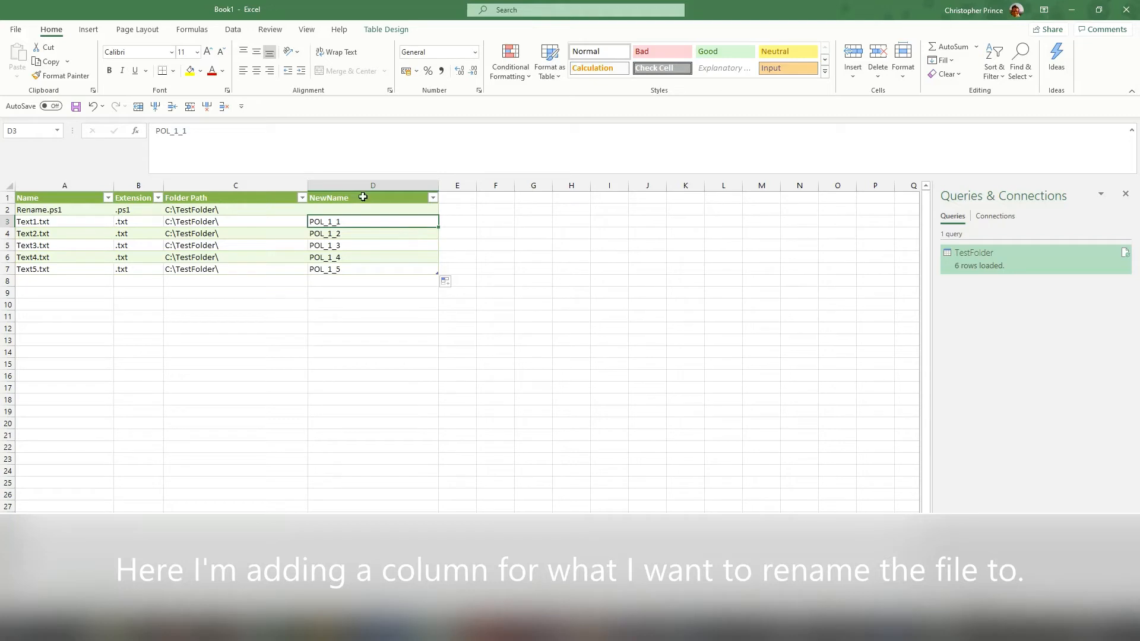
Insert a table column before NewName and head it FullPath
right_click(335, 189)
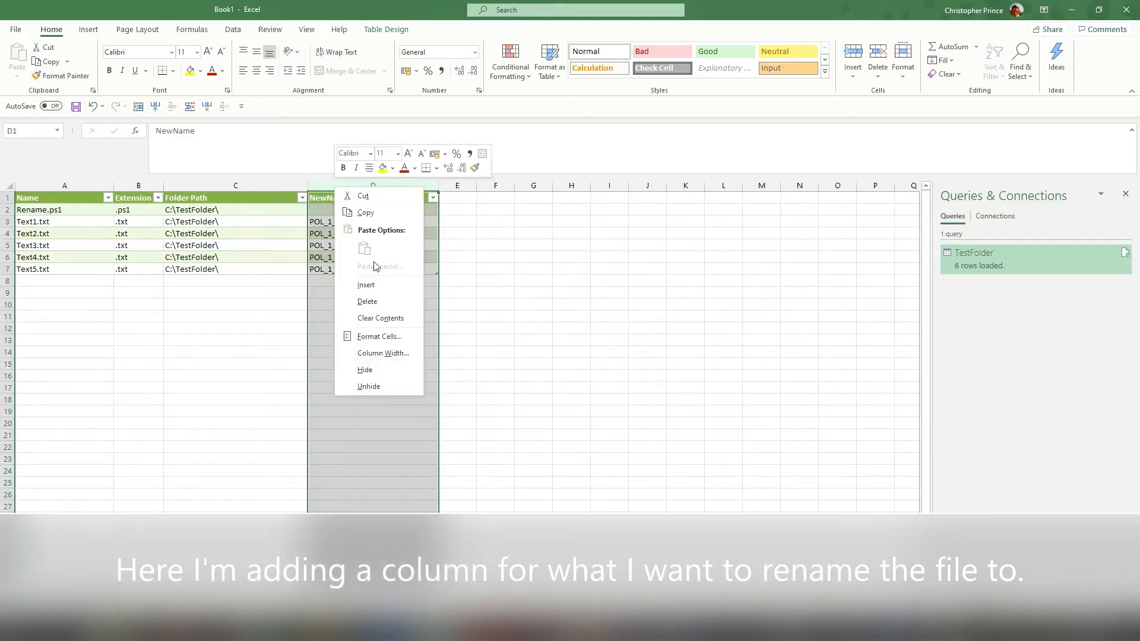
click(374, 288)
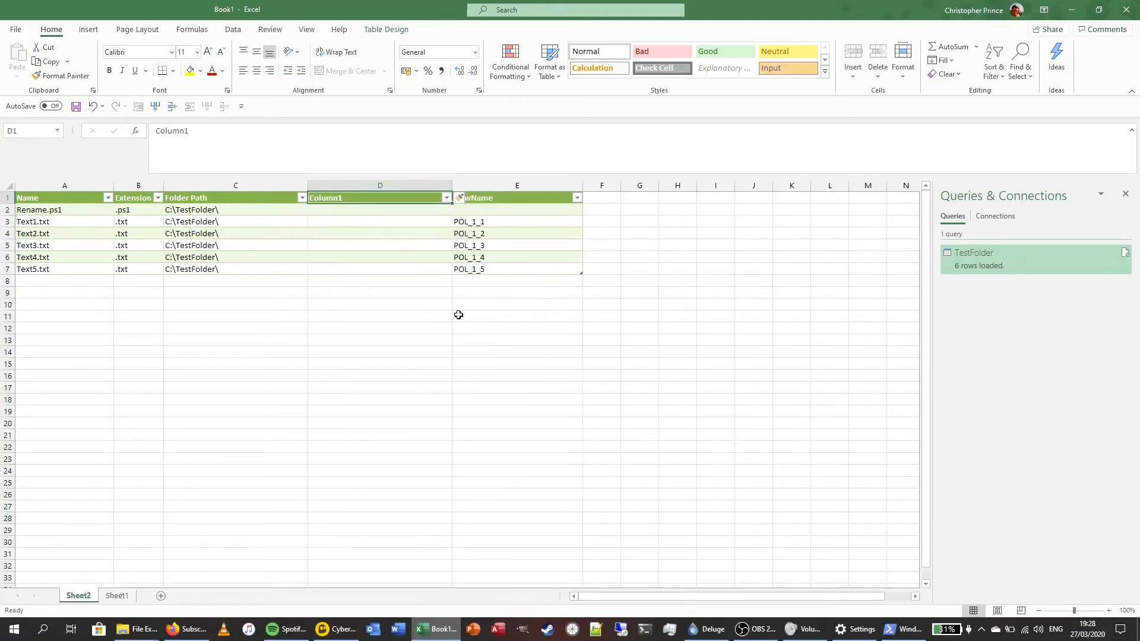
key(BackSpace)
text(FullPath)
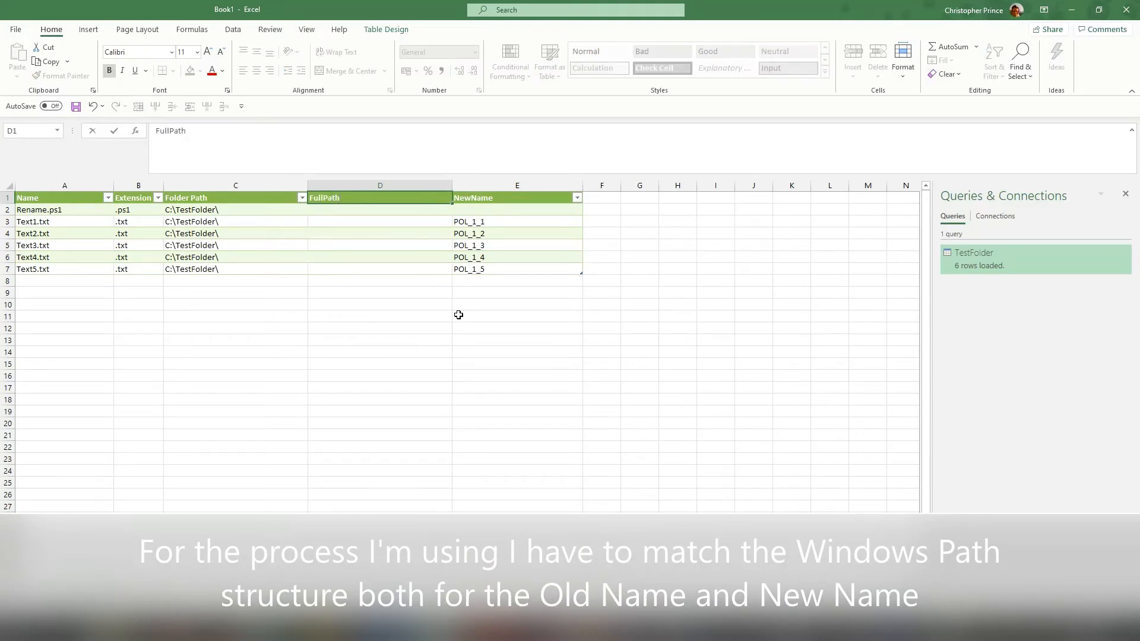
key(Down)
key(Down)
click(269, 155)
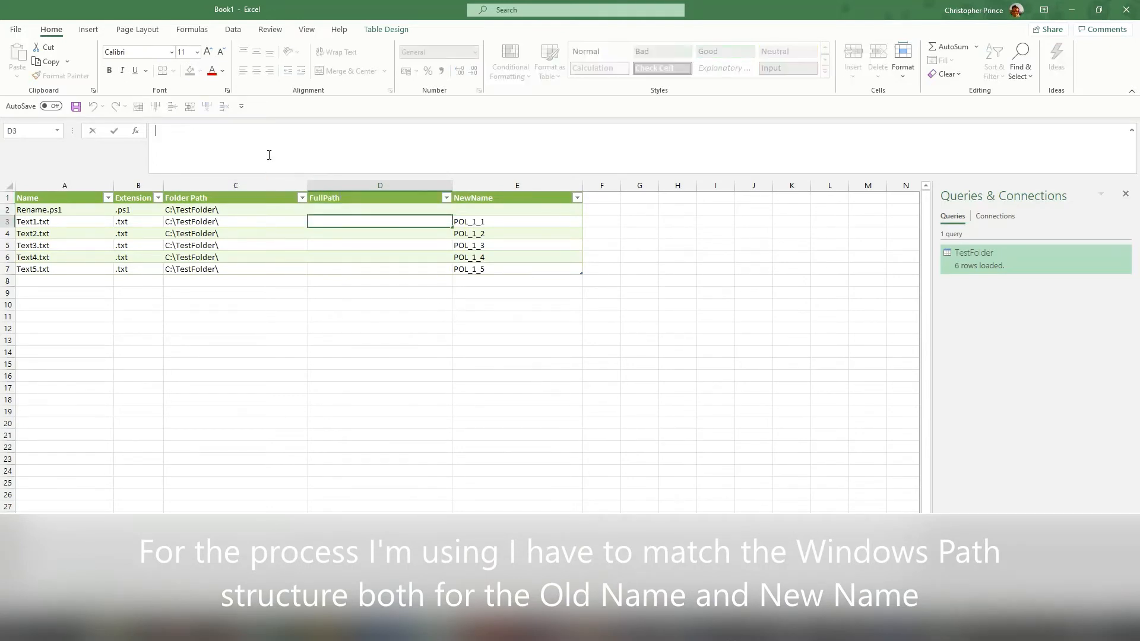
text(=)
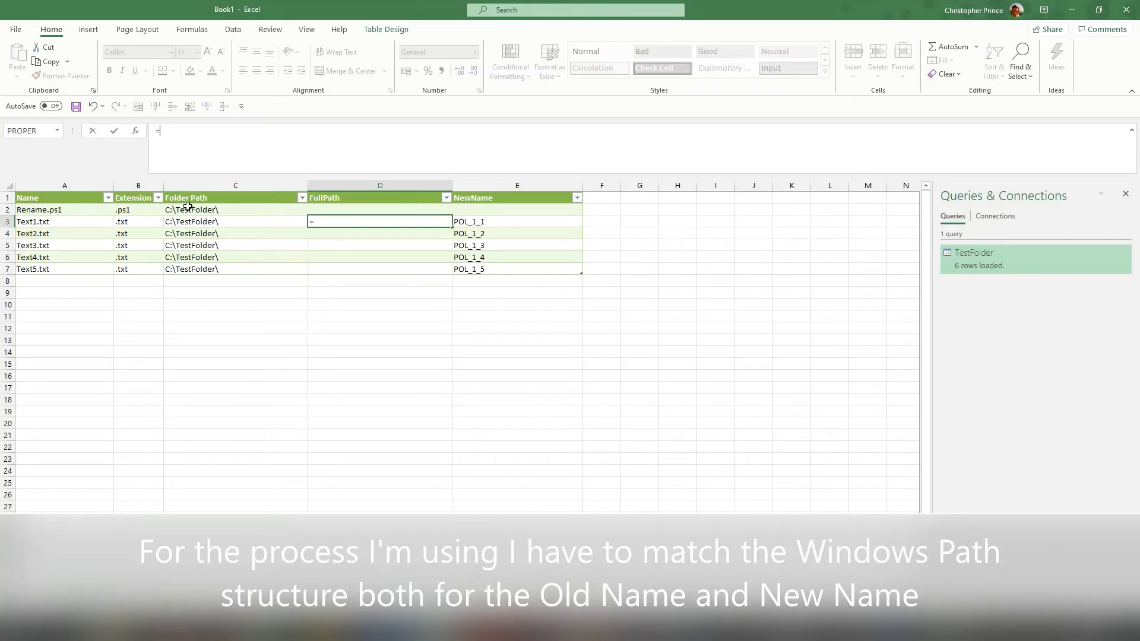
click(186, 221)
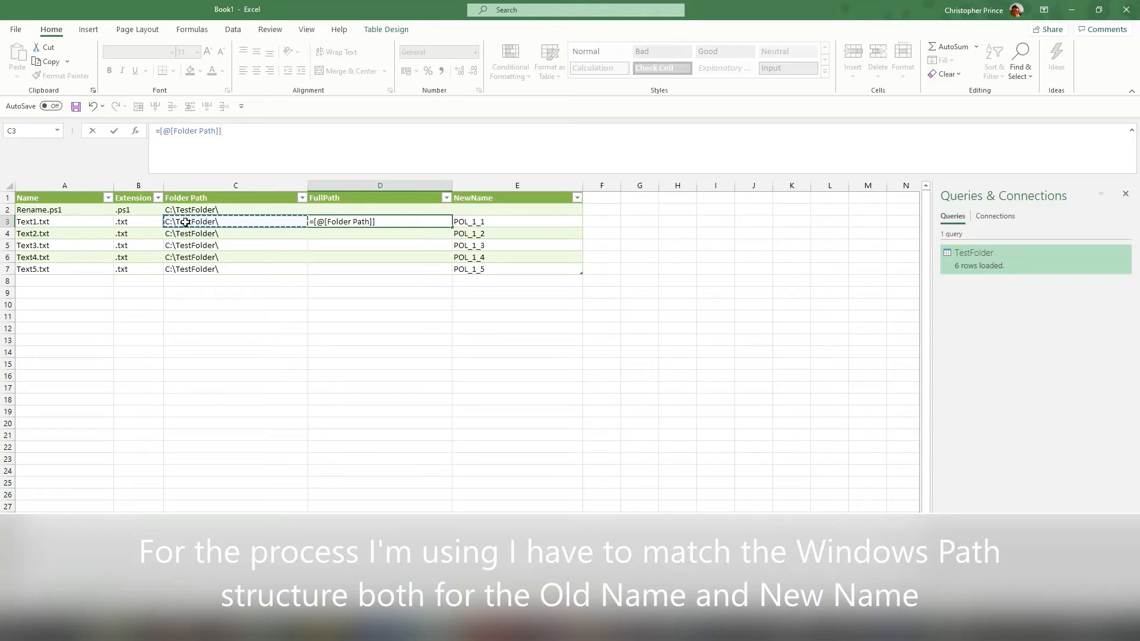
text(&)
click(34, 222)
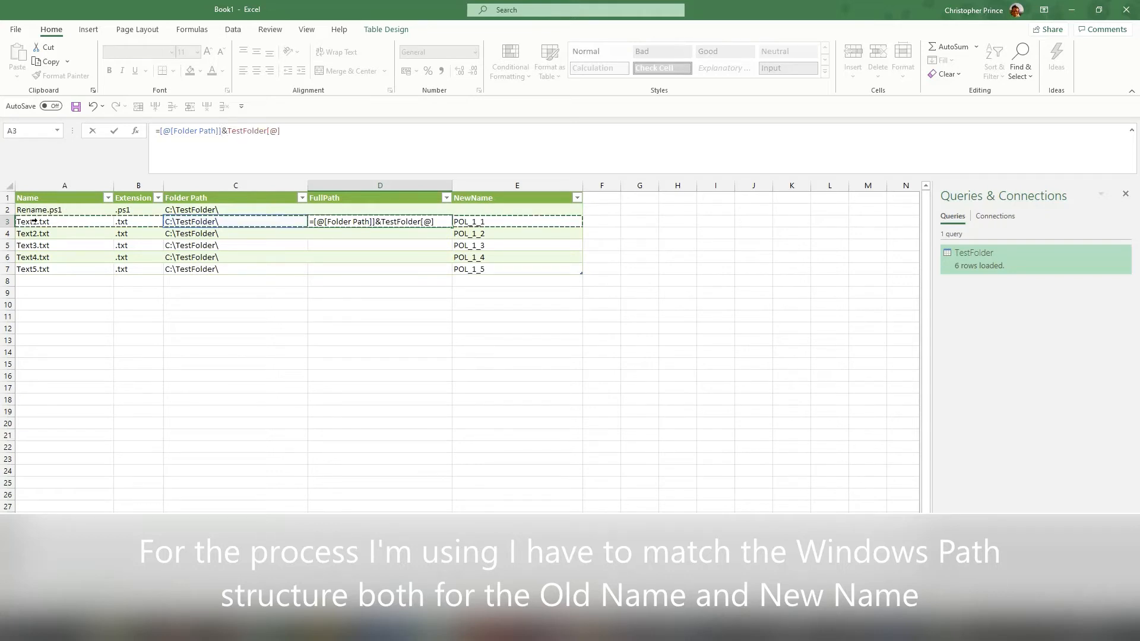
click(78, 221)
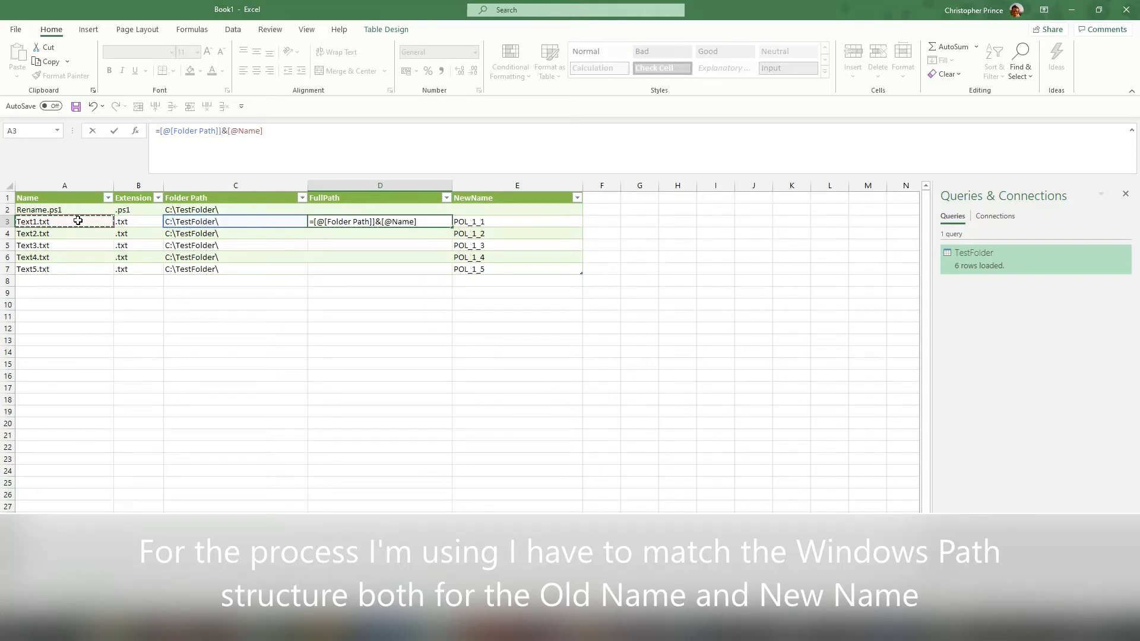
key(Return)
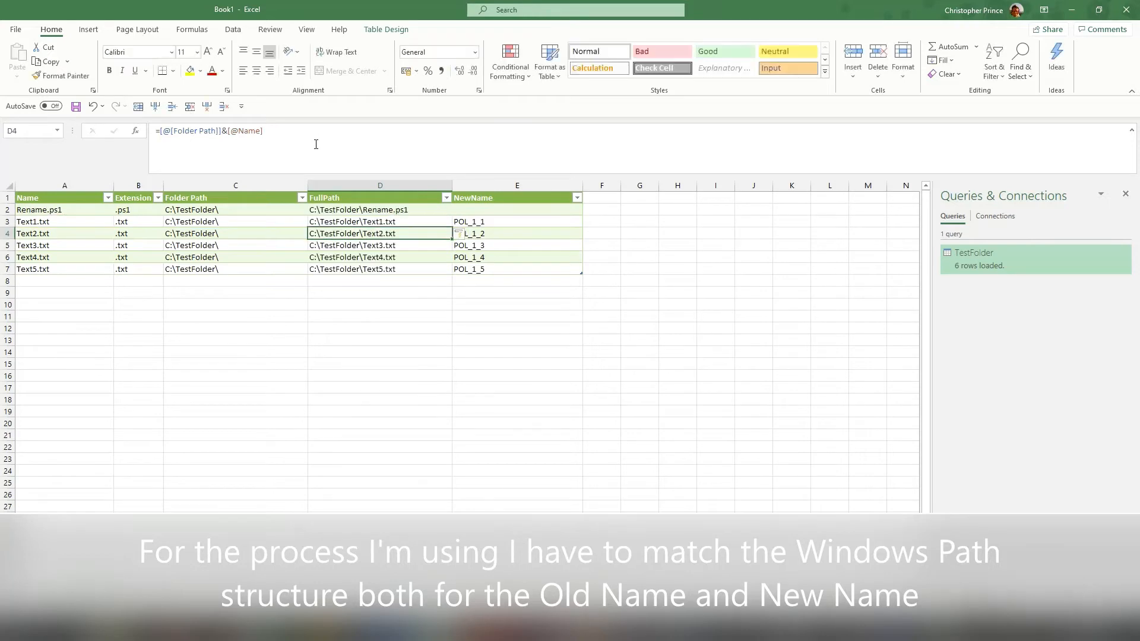
drag(351, 221, 114, 289)
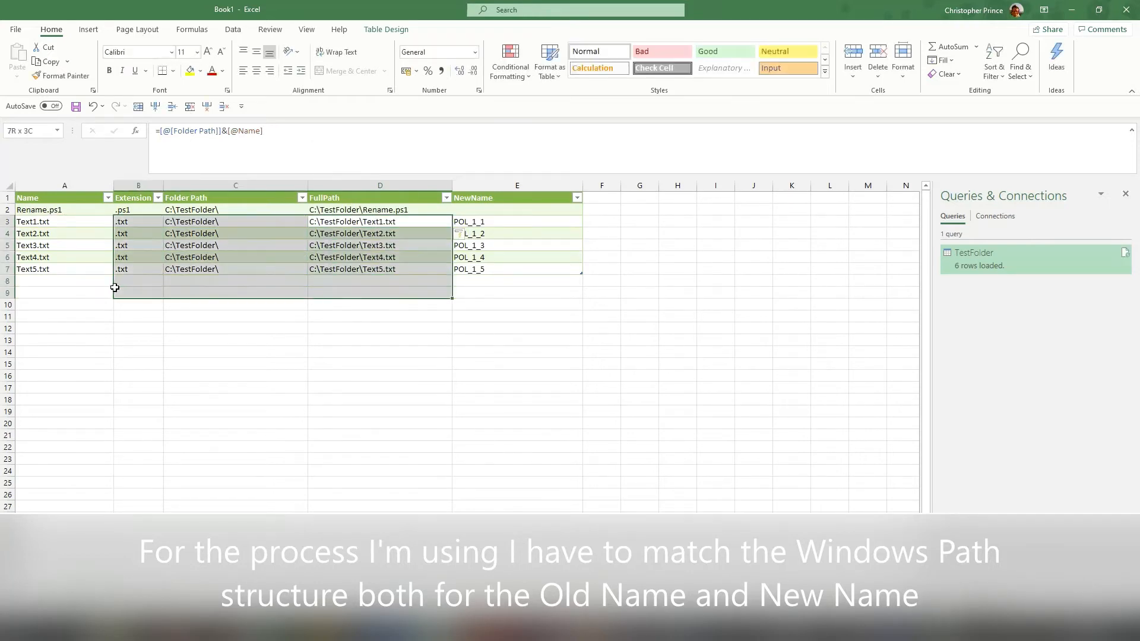
Insert another table column between FullPath and NewName and head it FullPathNew
click(492, 225)
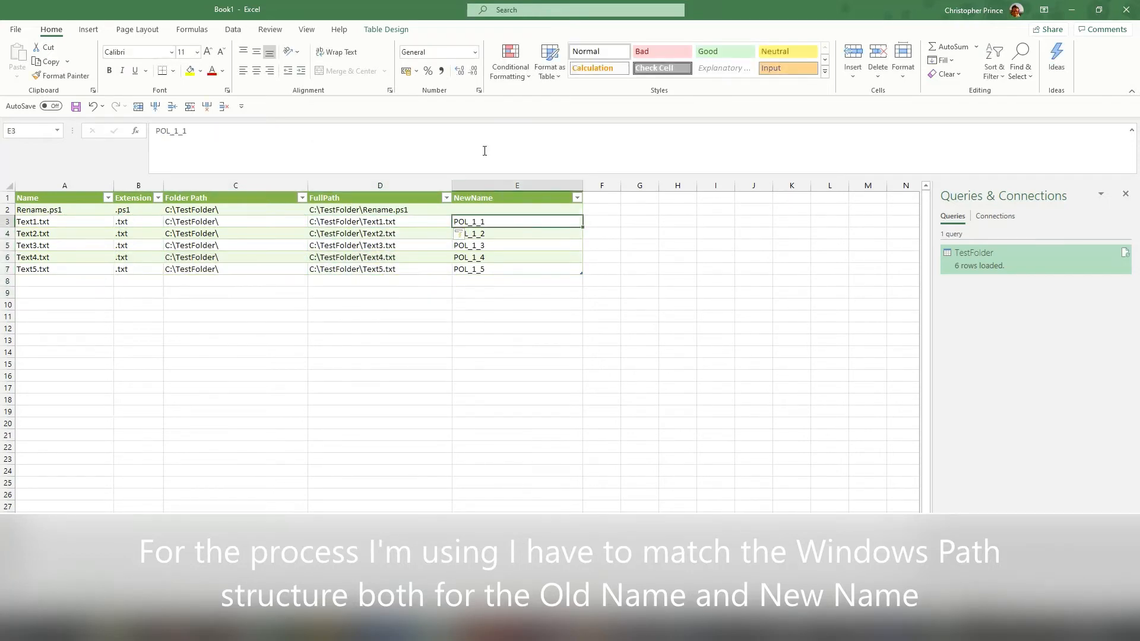
click(475, 186)
right_click(475, 186)
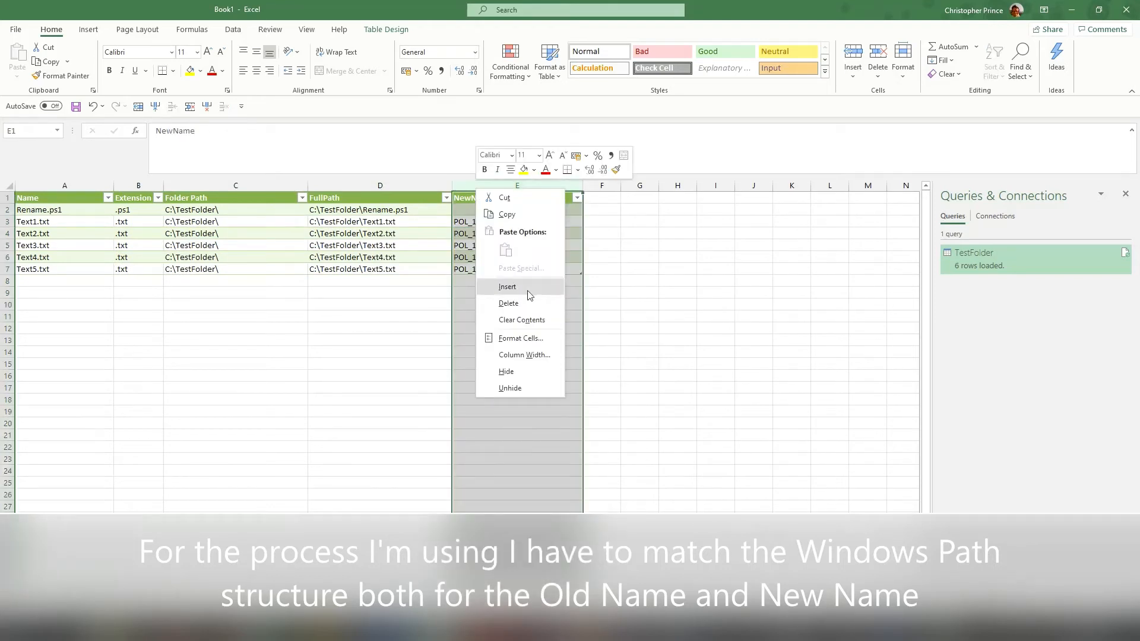
click(517, 288)
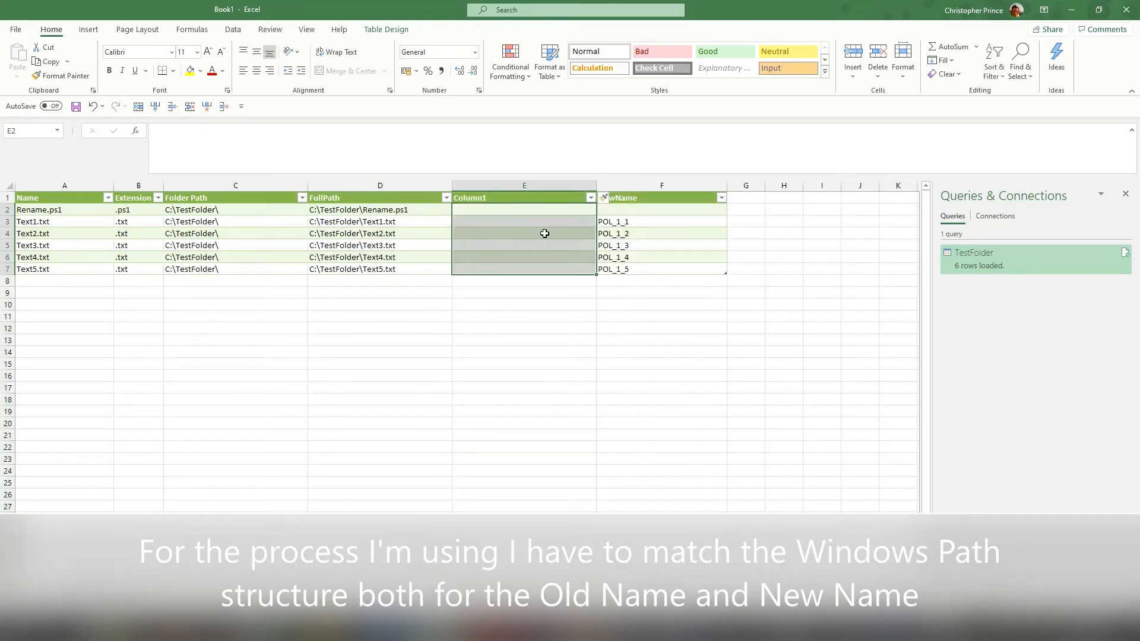
key(Up)
text(FU)
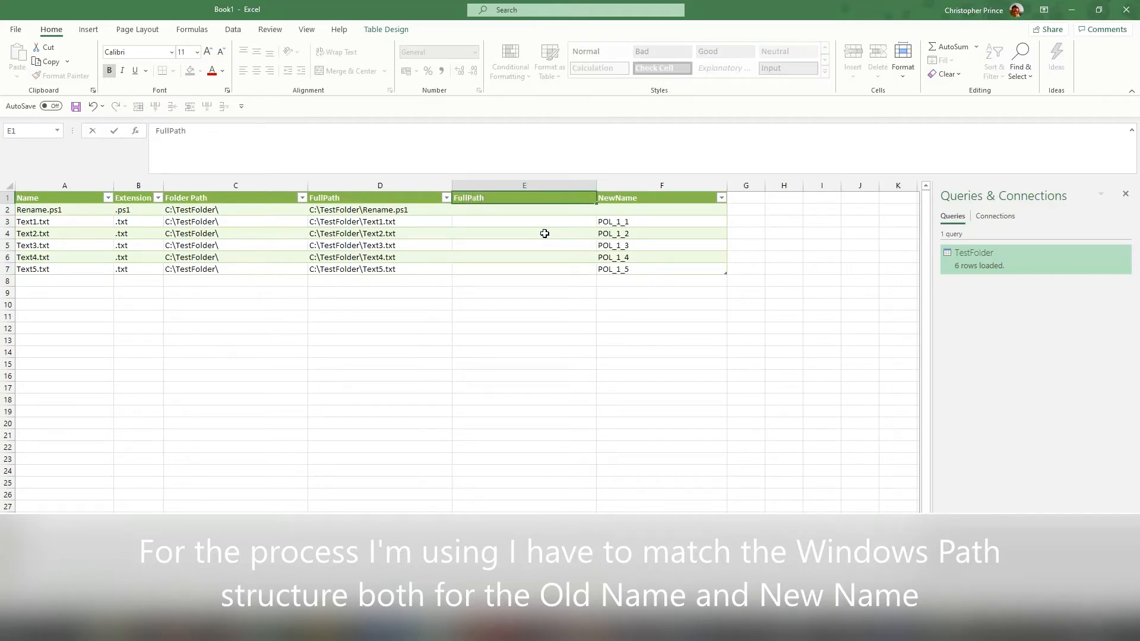
click(492, 219)
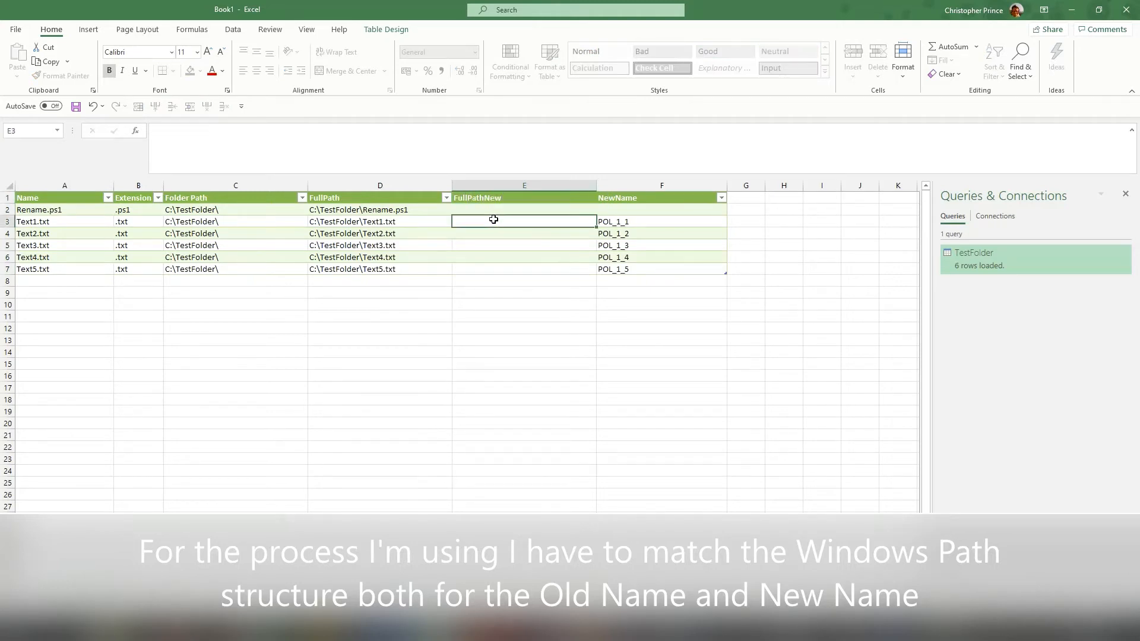
click(386, 166)
text(=)
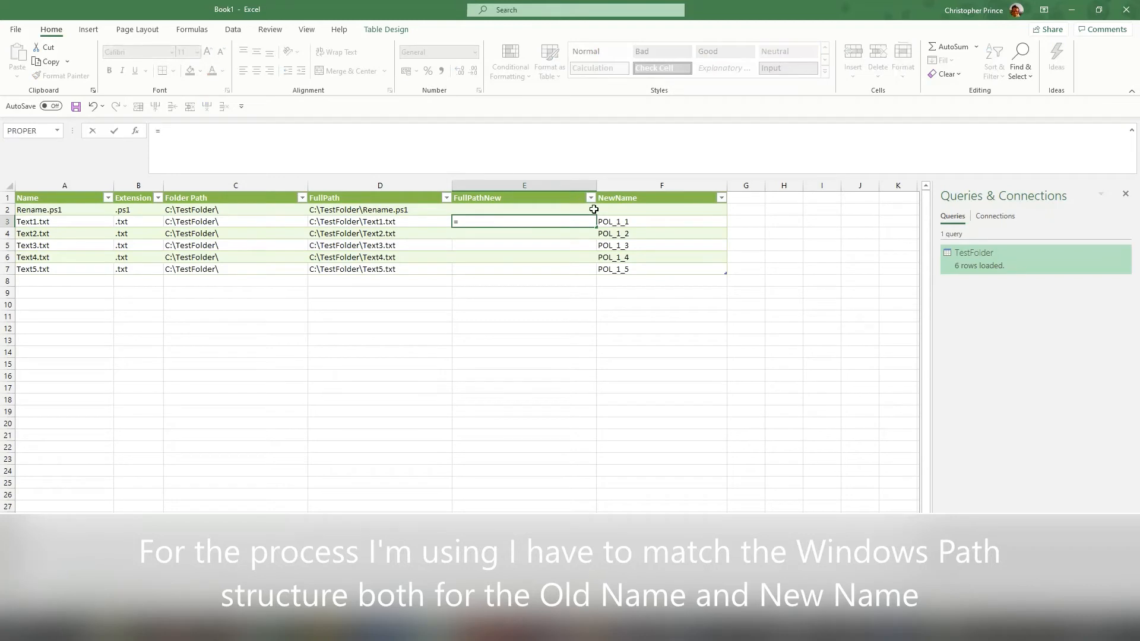
click(219, 223)
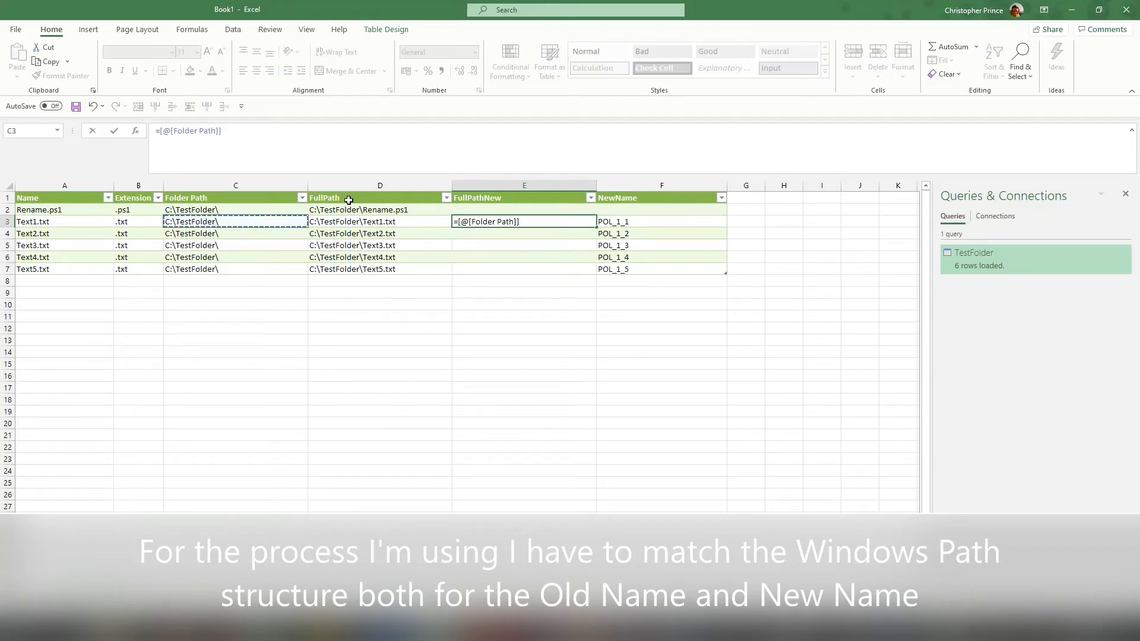
text(&)
click(628, 220)
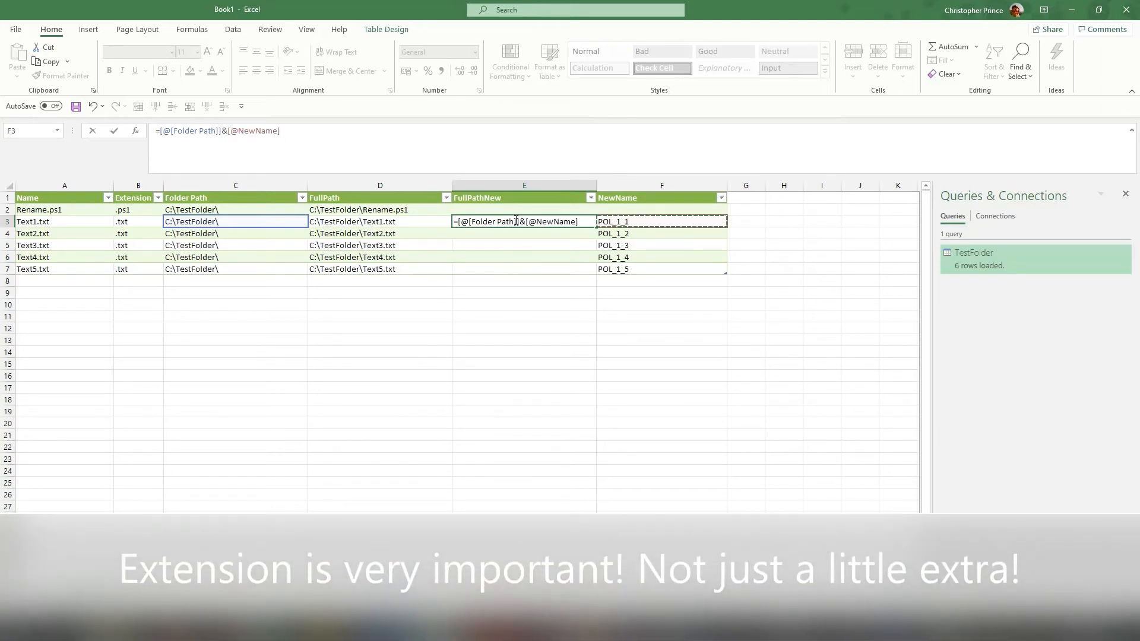
text(&)
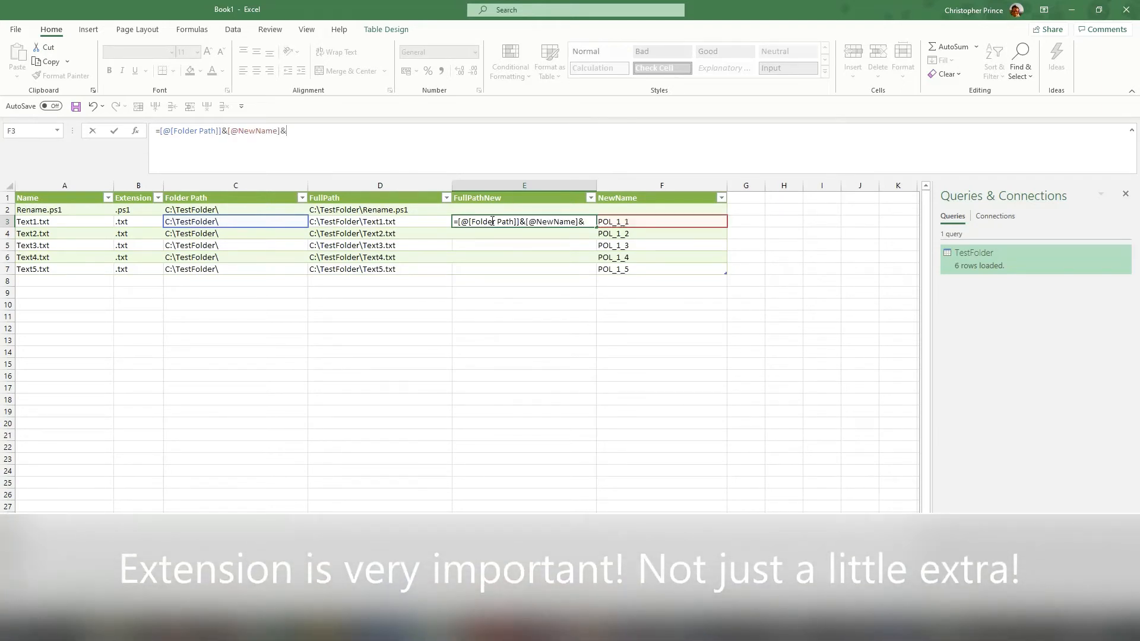
click(142, 220)
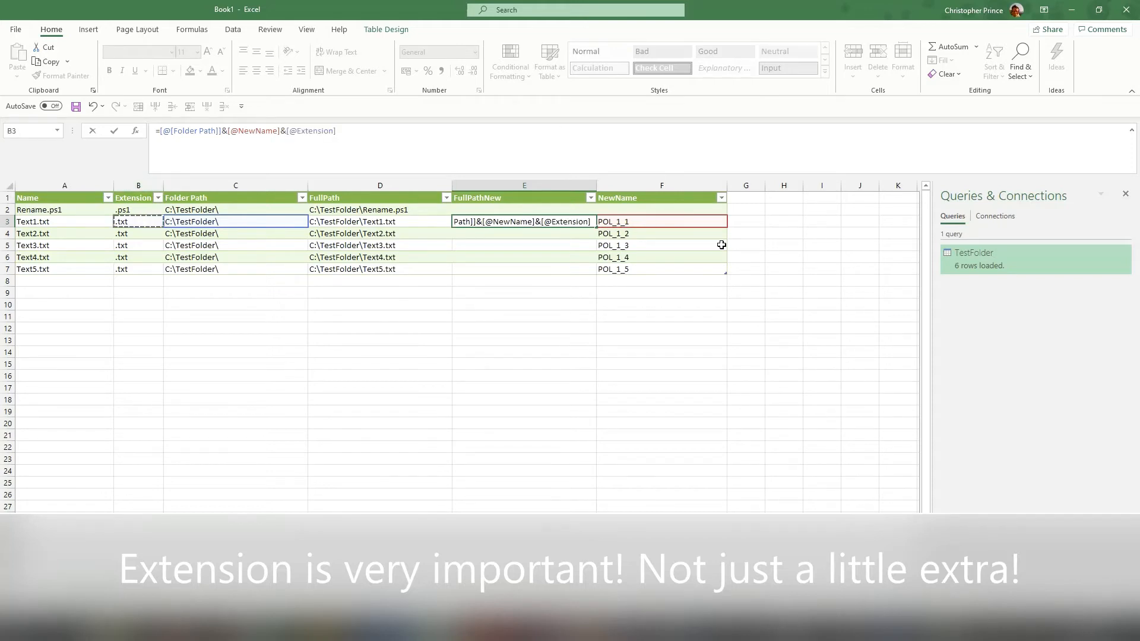
key(Return)
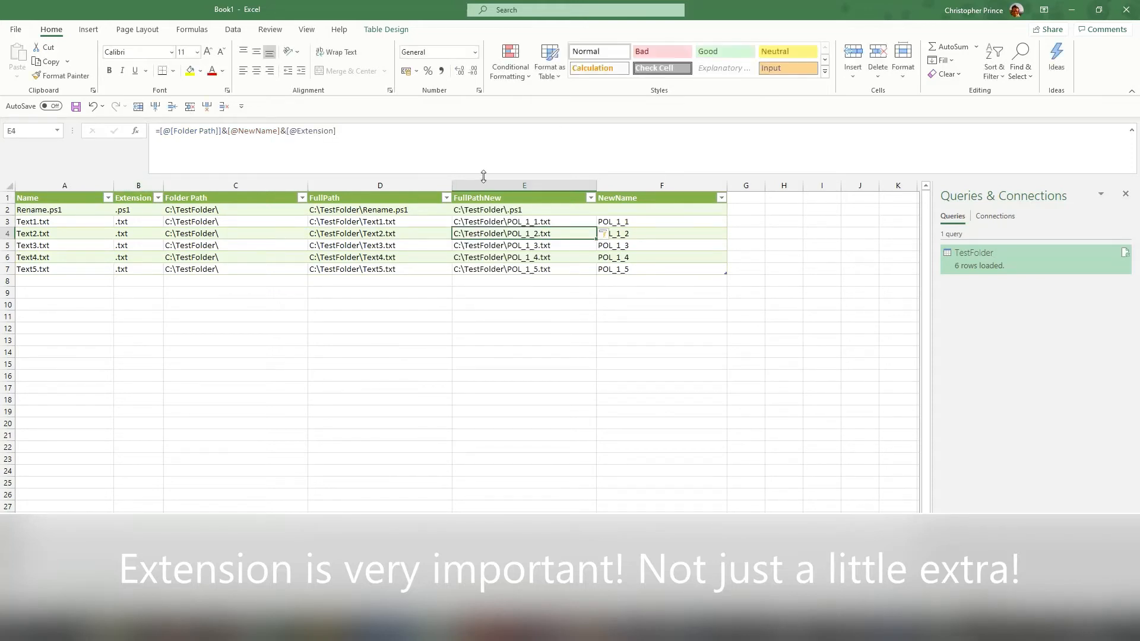
drag(554, 222, 545, 271)
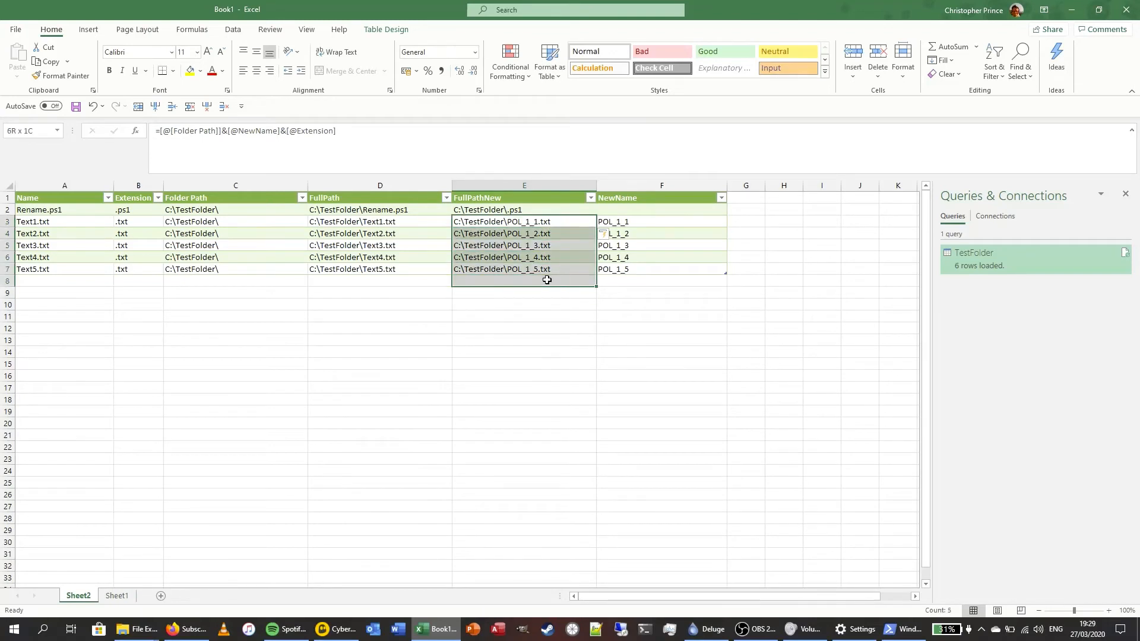
click(545, 270)
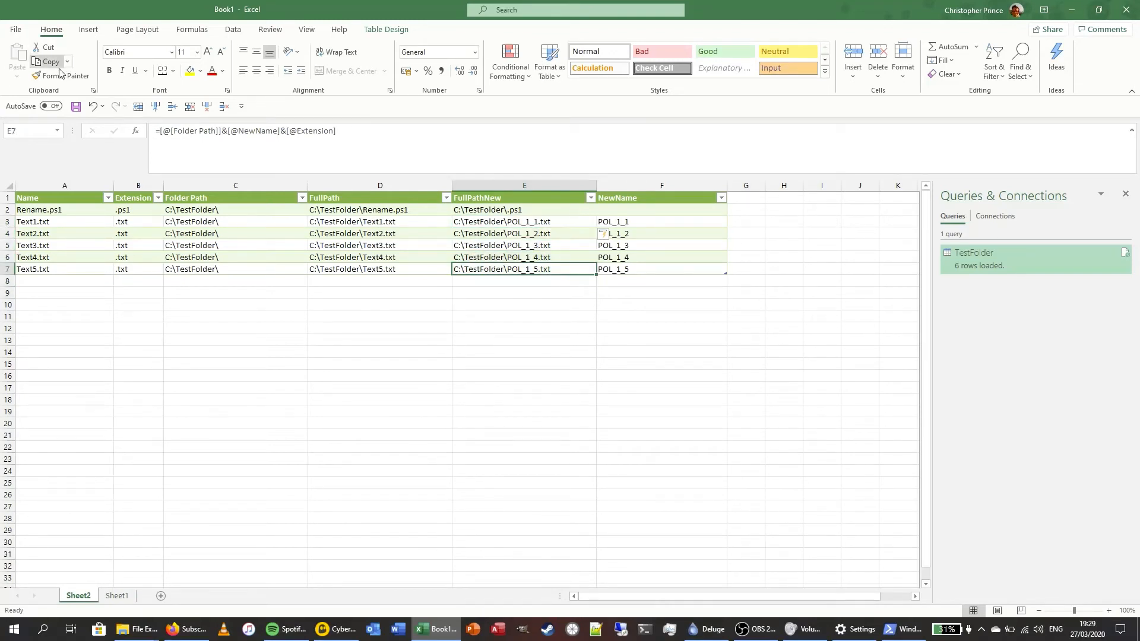
Start saving the workbook and choose C:\TestFolder as its destination folder
click(75, 106)
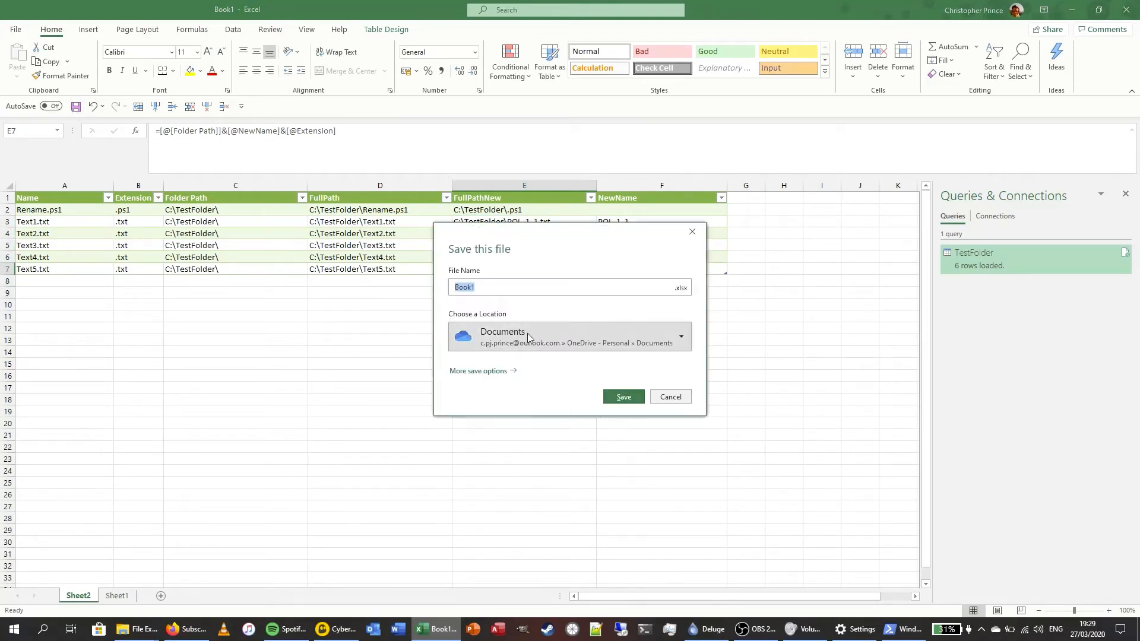
click(568, 341)
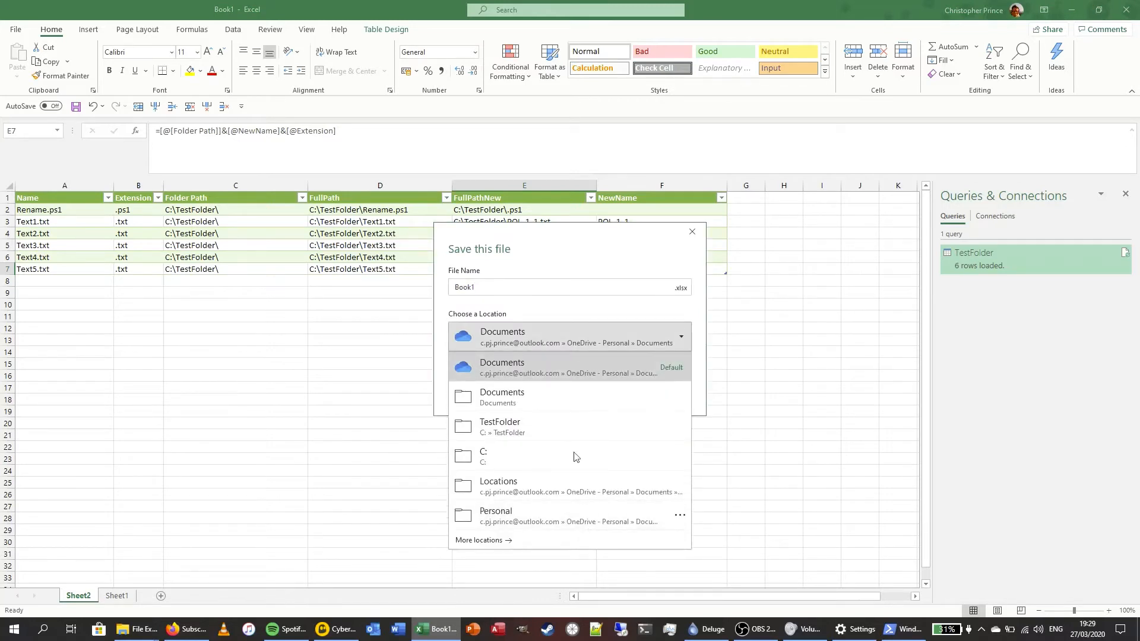
click(549, 457)
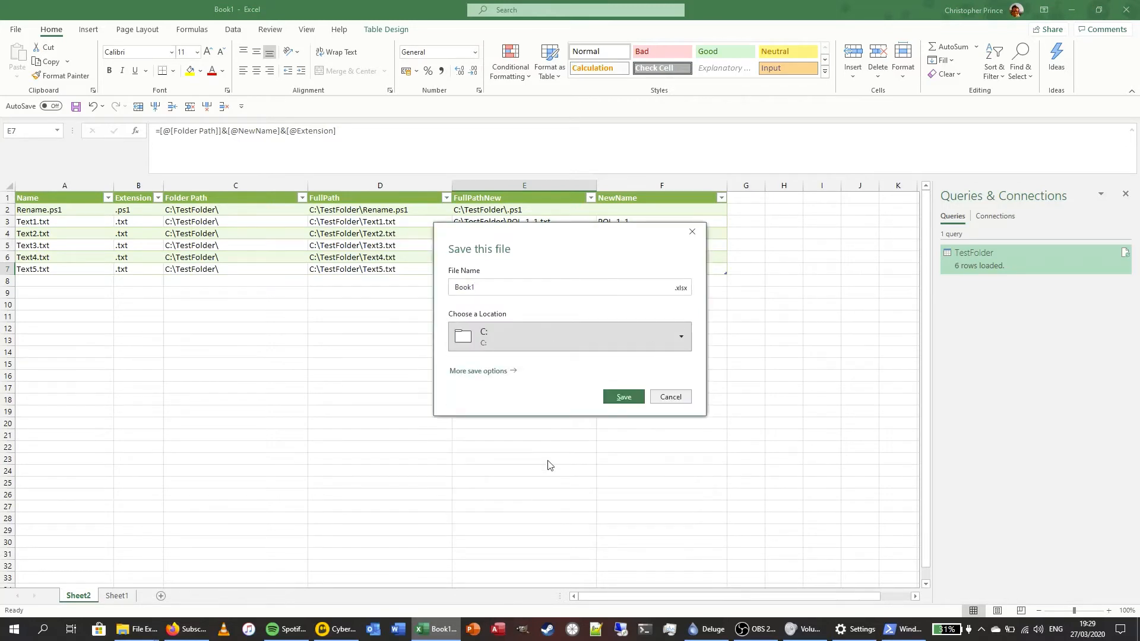
click(484, 371)
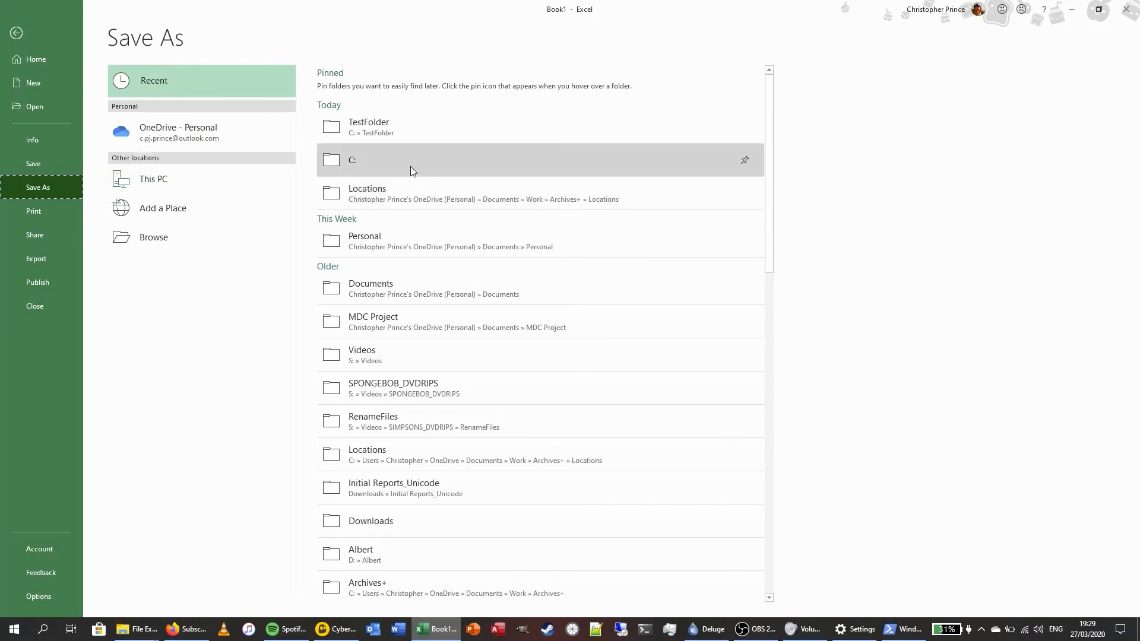
click(384, 123)
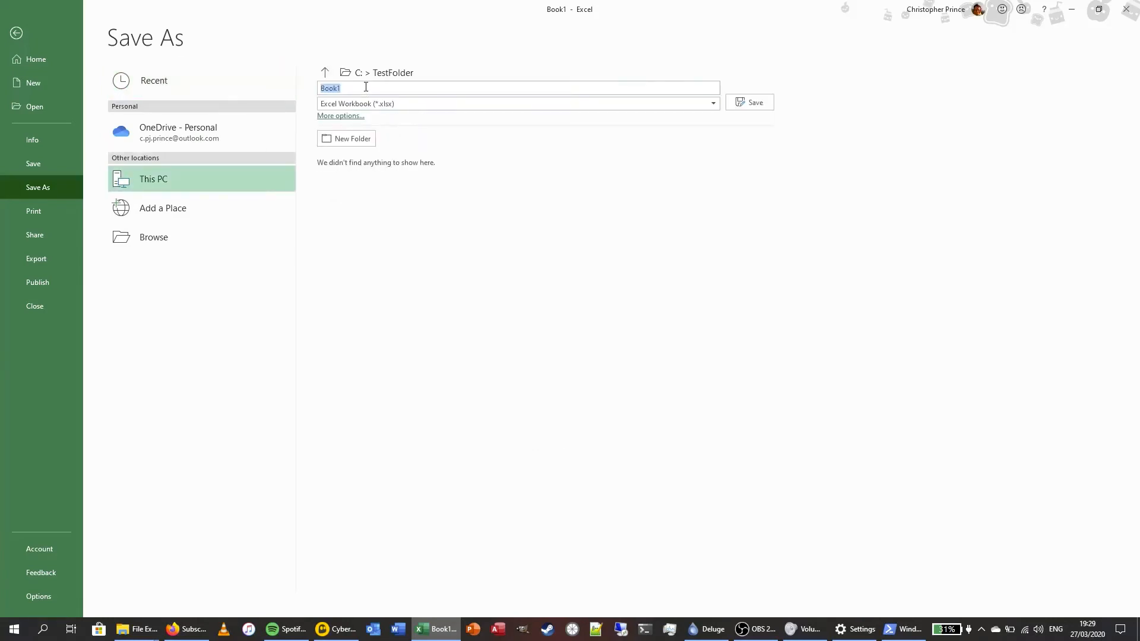
Save the active sheet as Name in CSV UTF-8 (Comma delimited) format, accepting that only this sheet is saved
text(Name)
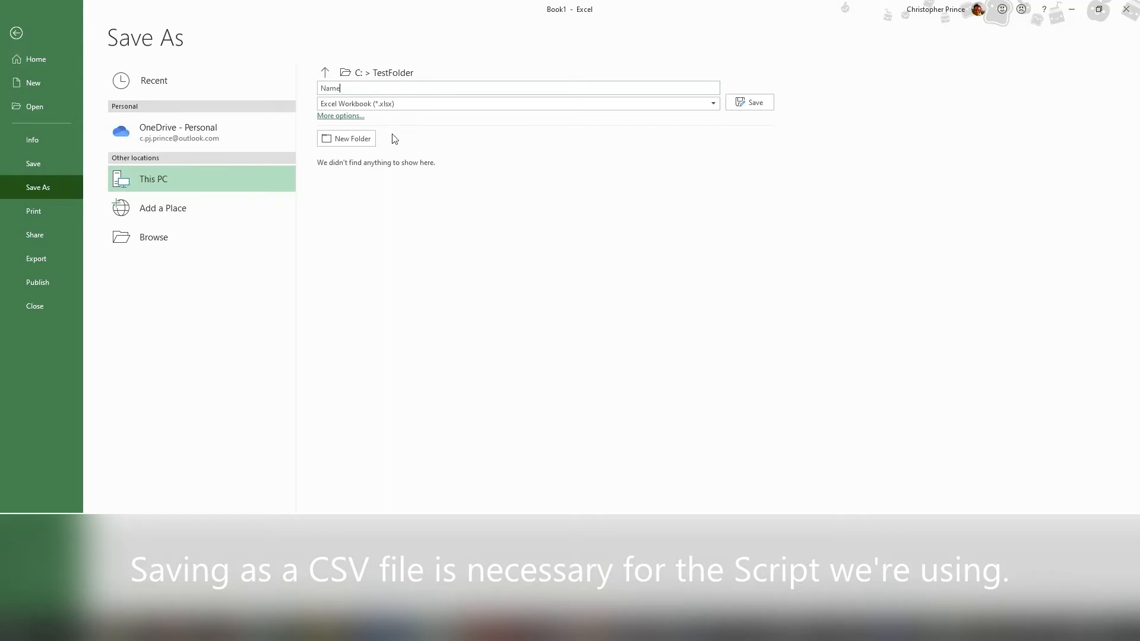
click(390, 105)
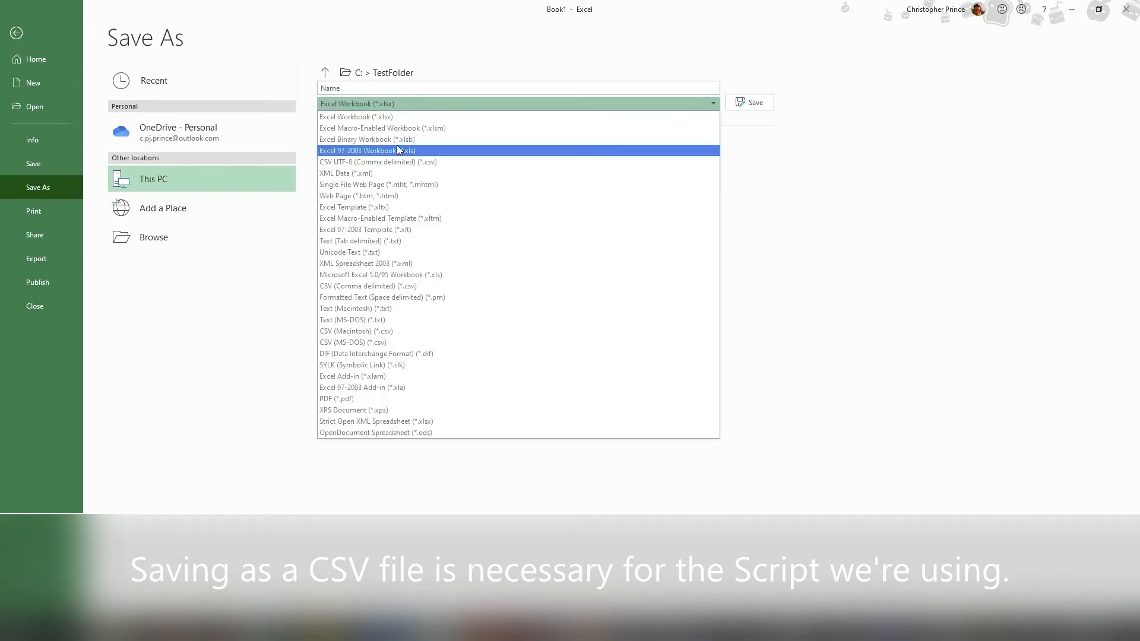
click(397, 161)
click(751, 102)
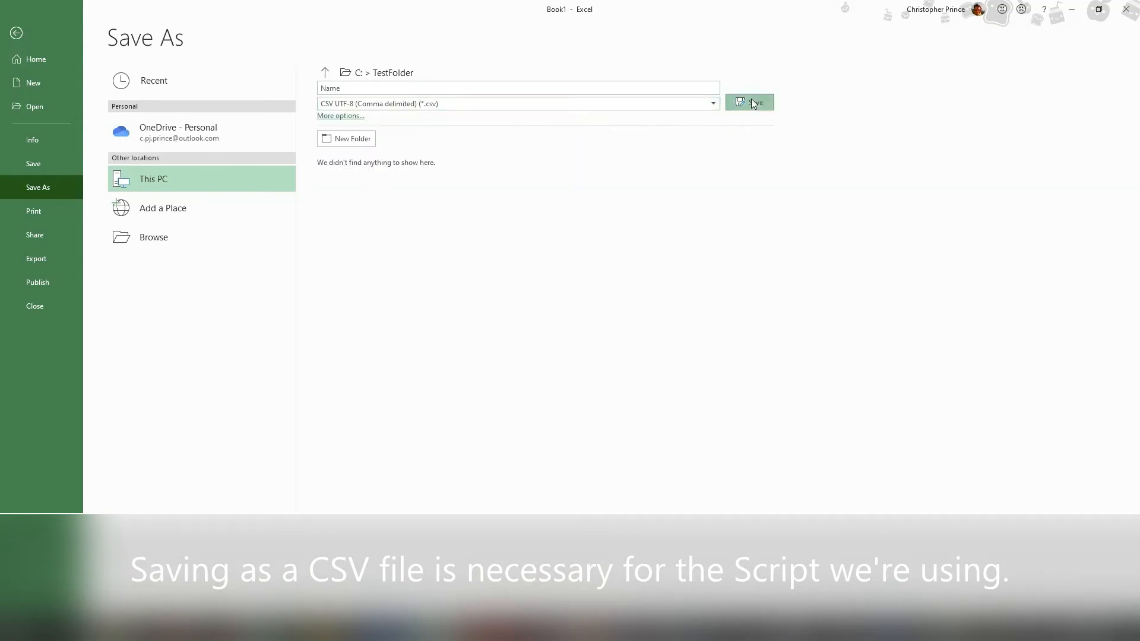
click(742, 103)
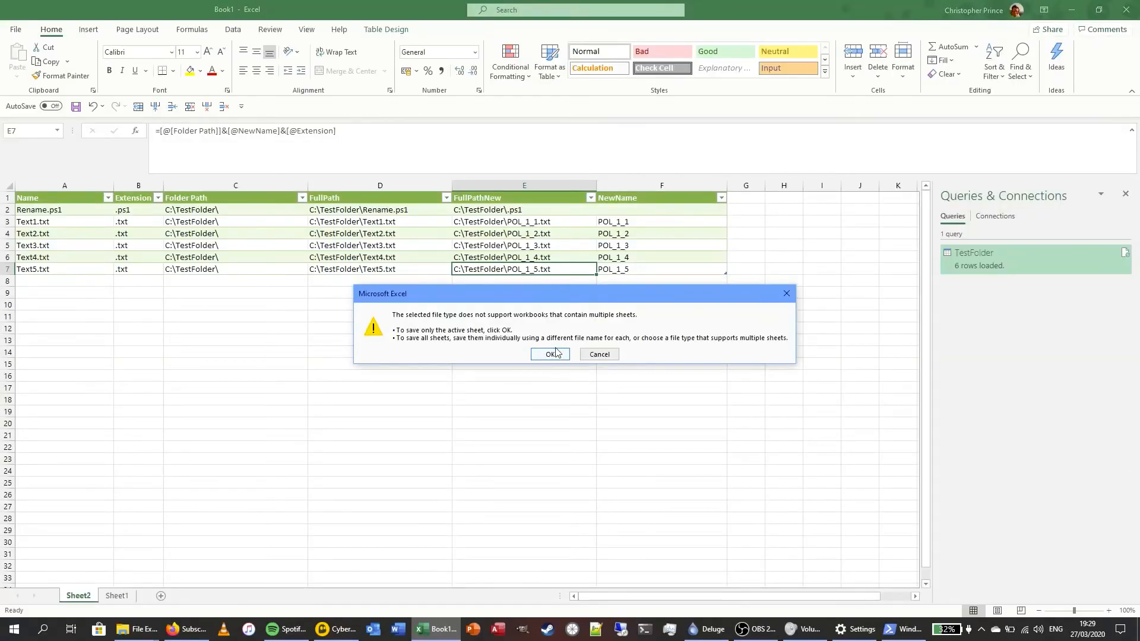
click(551, 354)
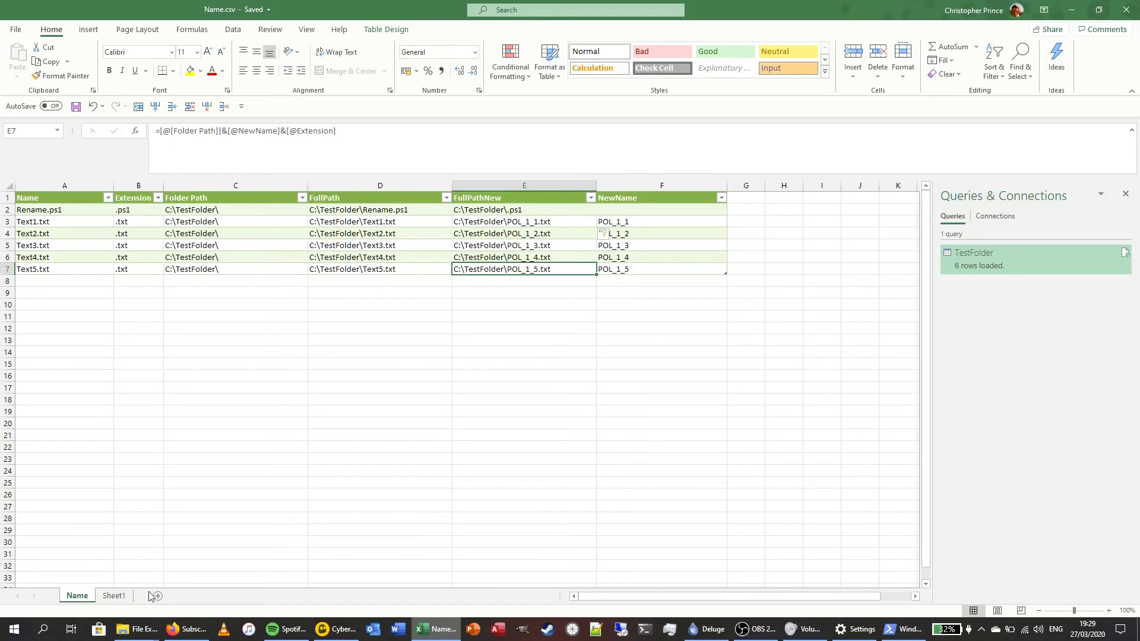
Check the contents of the row 6 cells under NewName and FullPathNew, and close the workbook
click(611, 249)
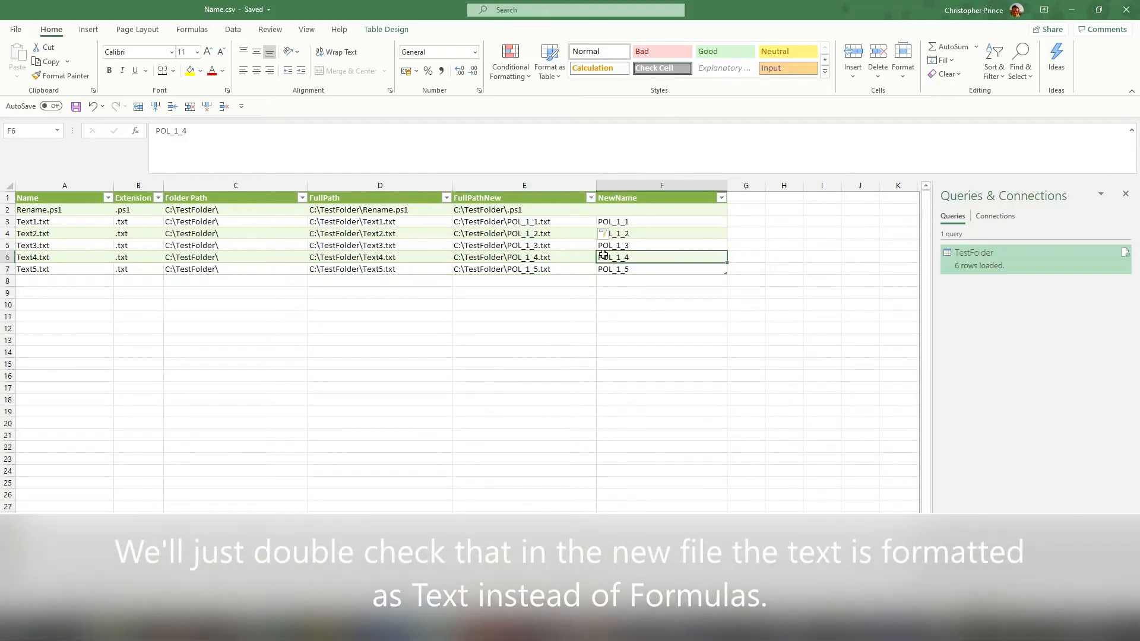
click(525, 255)
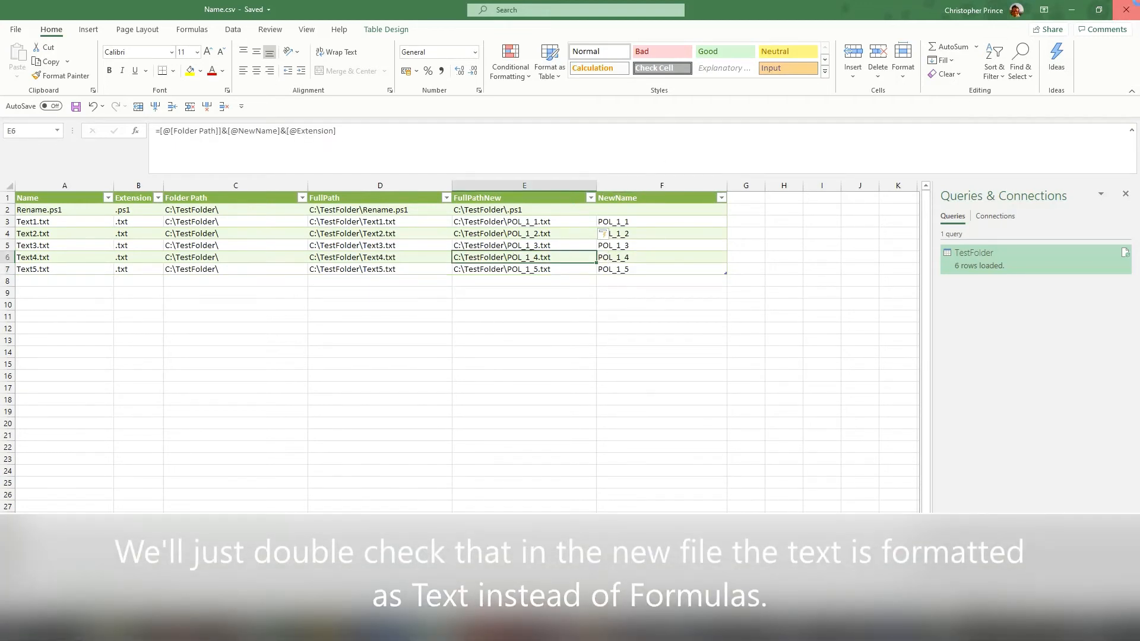
click(1125, 9)
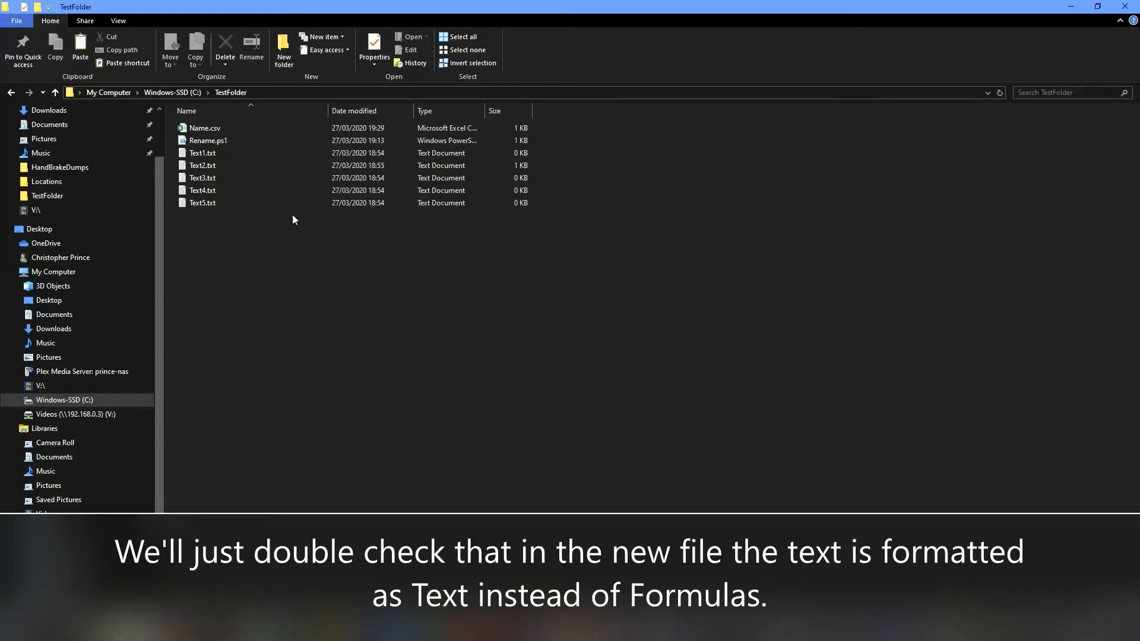
Reopen Name.csv from TestFolder, check whether cell E3 holds plain text or a formula, and close the file
click(207, 128)
click(202, 137)
click(200, 130)
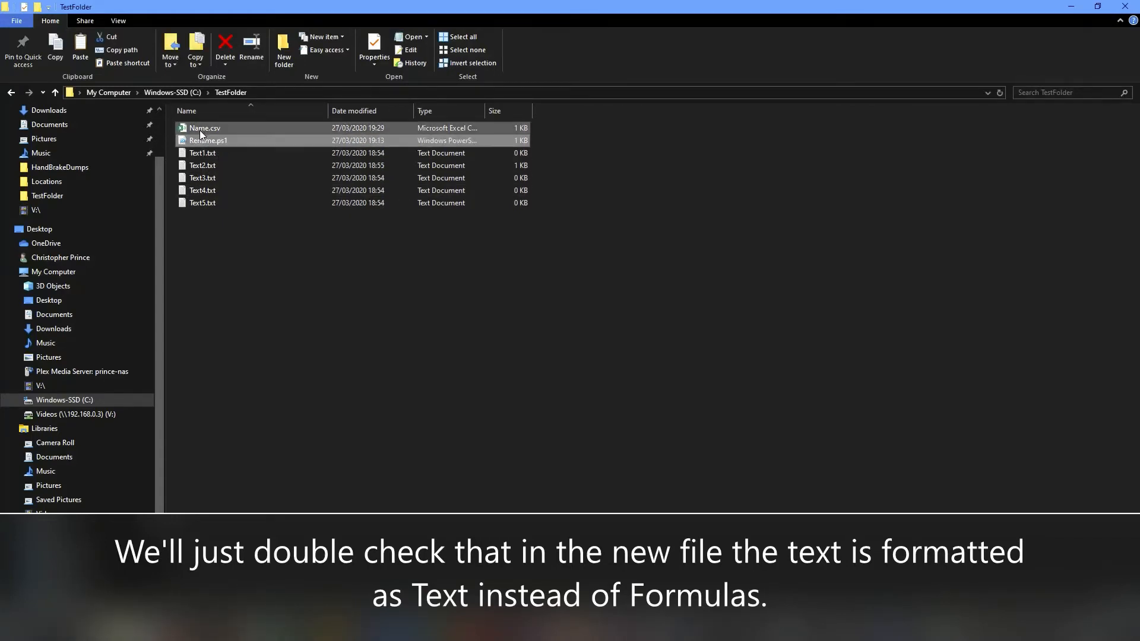
key(Return)
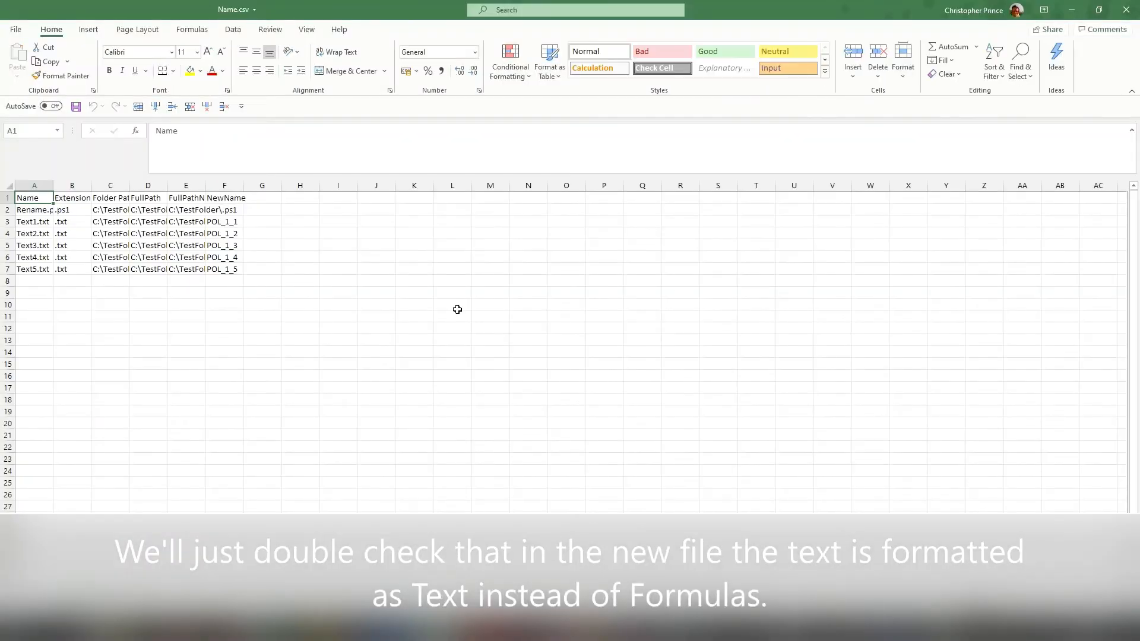
click(183, 224)
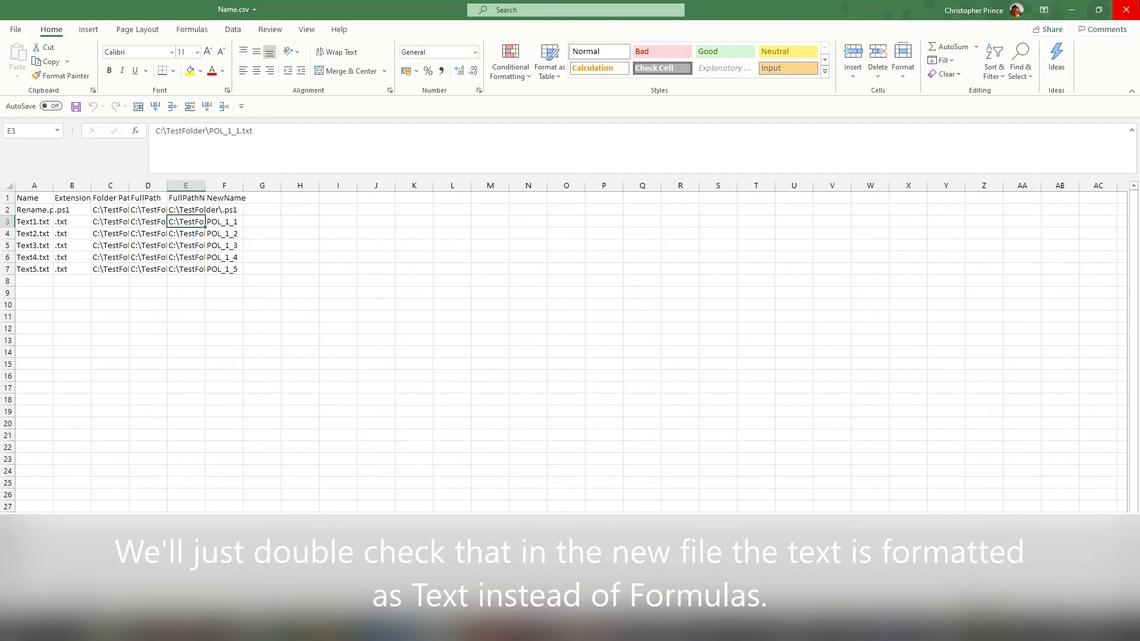
click(1126, 9)
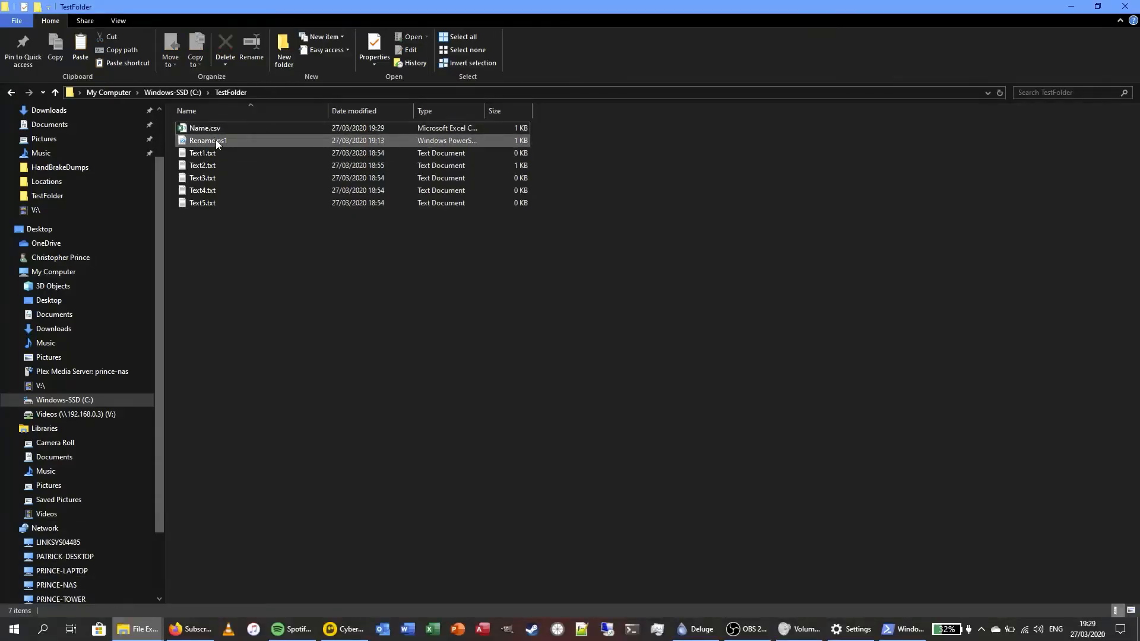
click(750, 629)
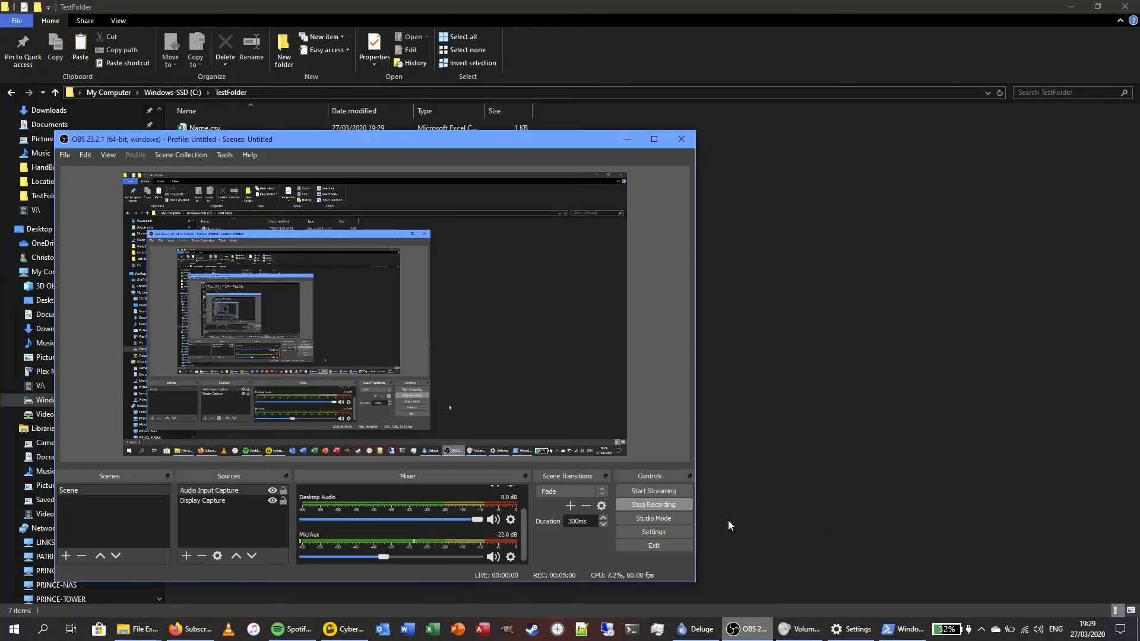
click(669, 505)
click(809, 472)
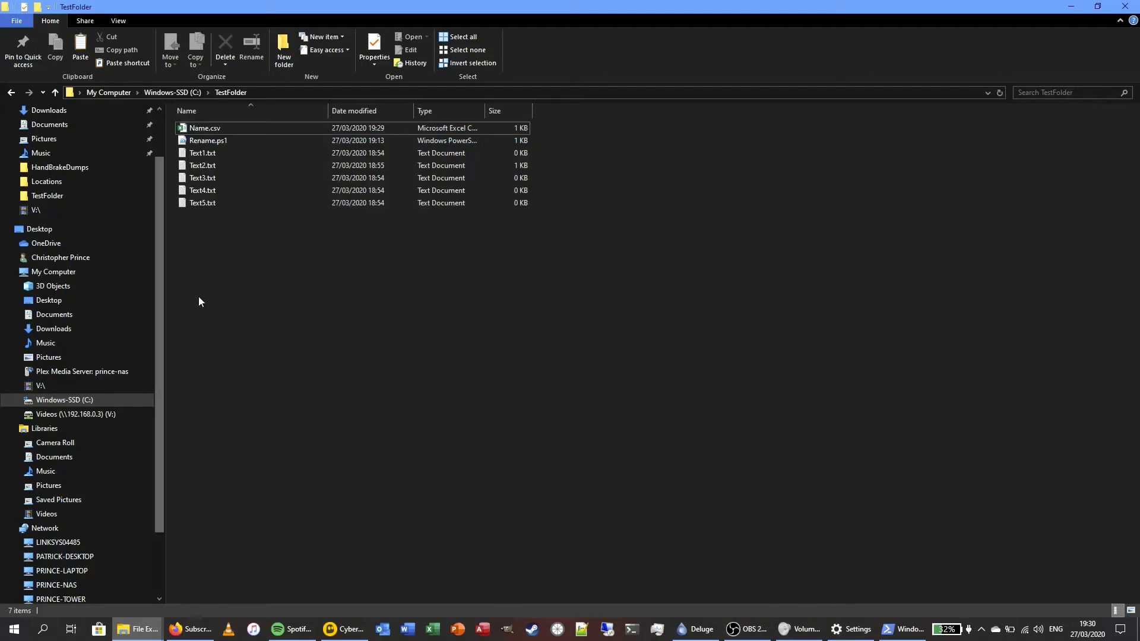
Open Rename.ps1 for editing in a maximized PowerShell ISE window and highlight the script's second and third lines
click(197, 141)
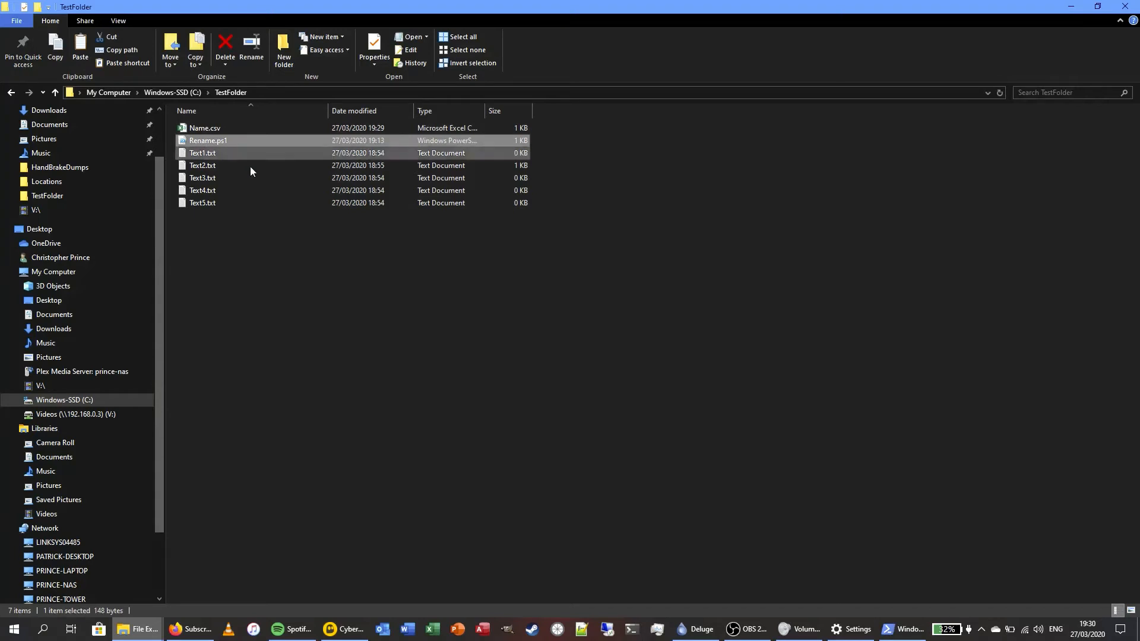
right_click(215, 141)
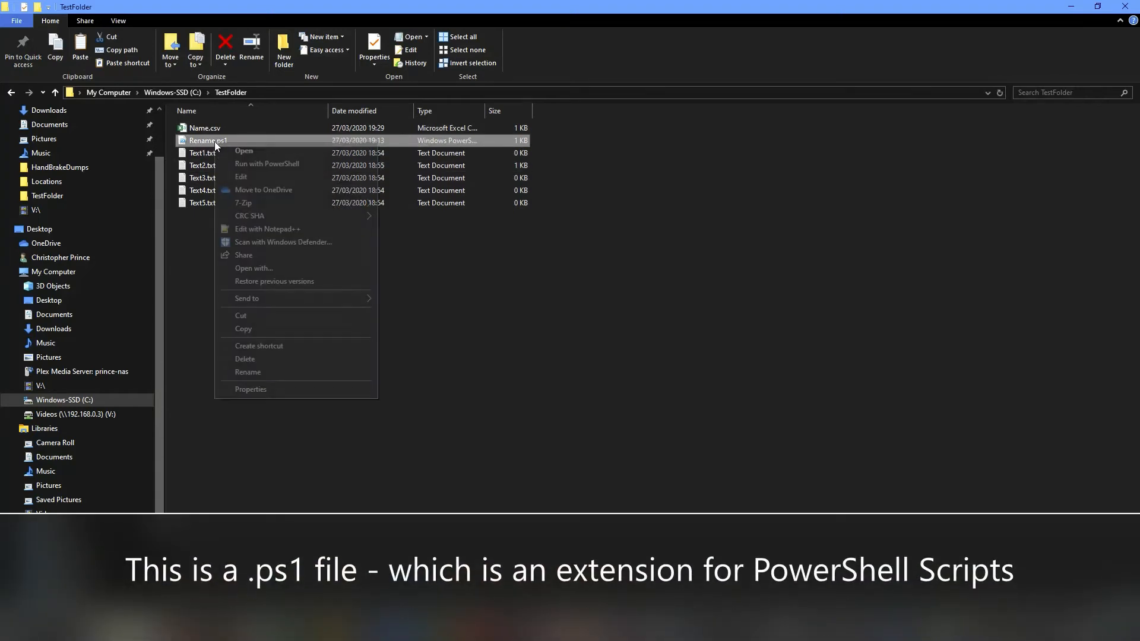
click(266, 176)
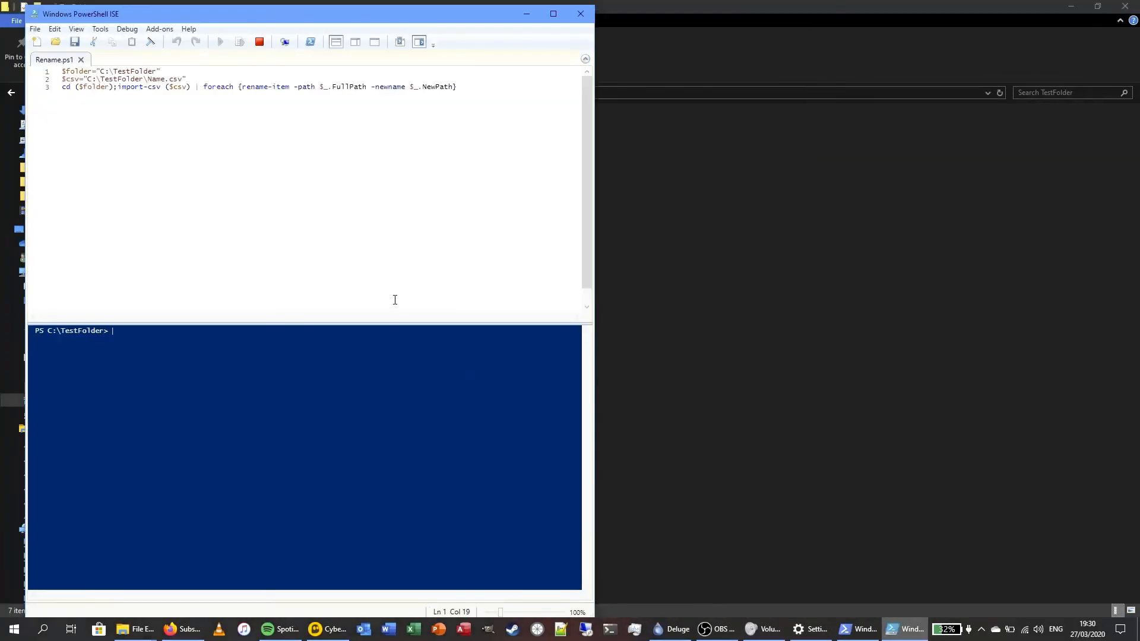
click(552, 13)
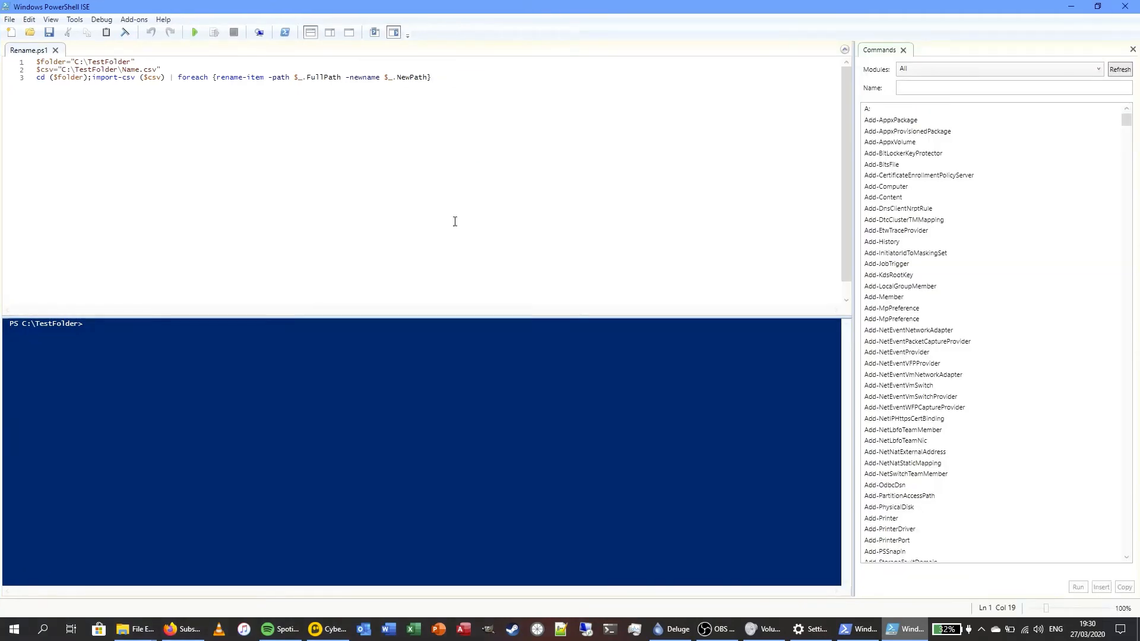
drag(498, 126, 4, 70)
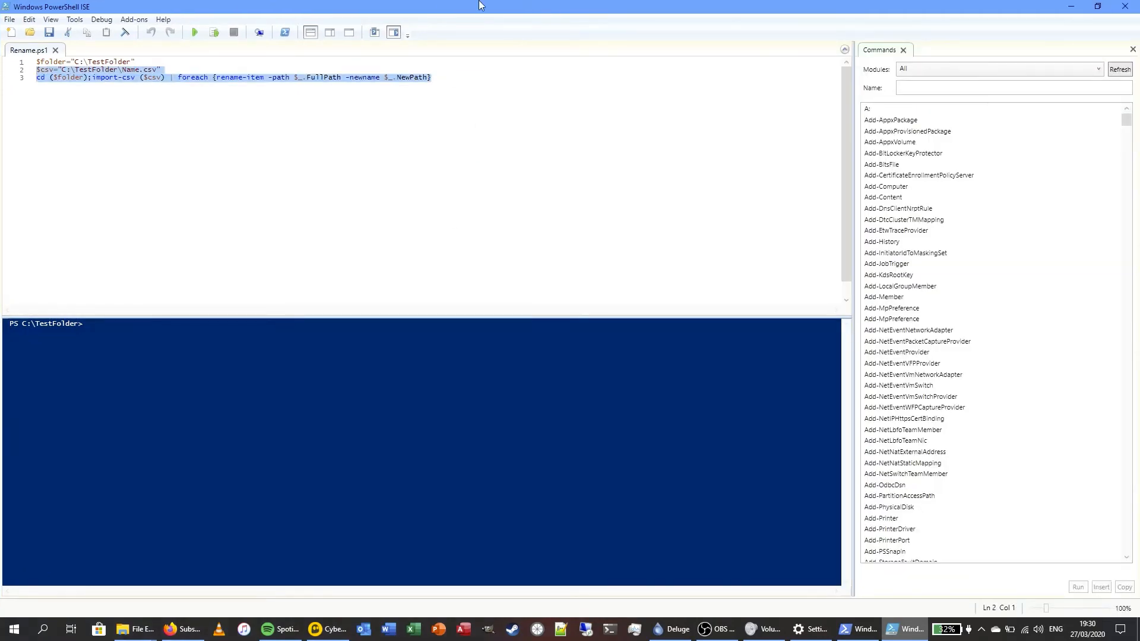
Restore the PowerShell ISE window and arrange it side by side with the TestFolder window
drag(480, 7, 796, 102)
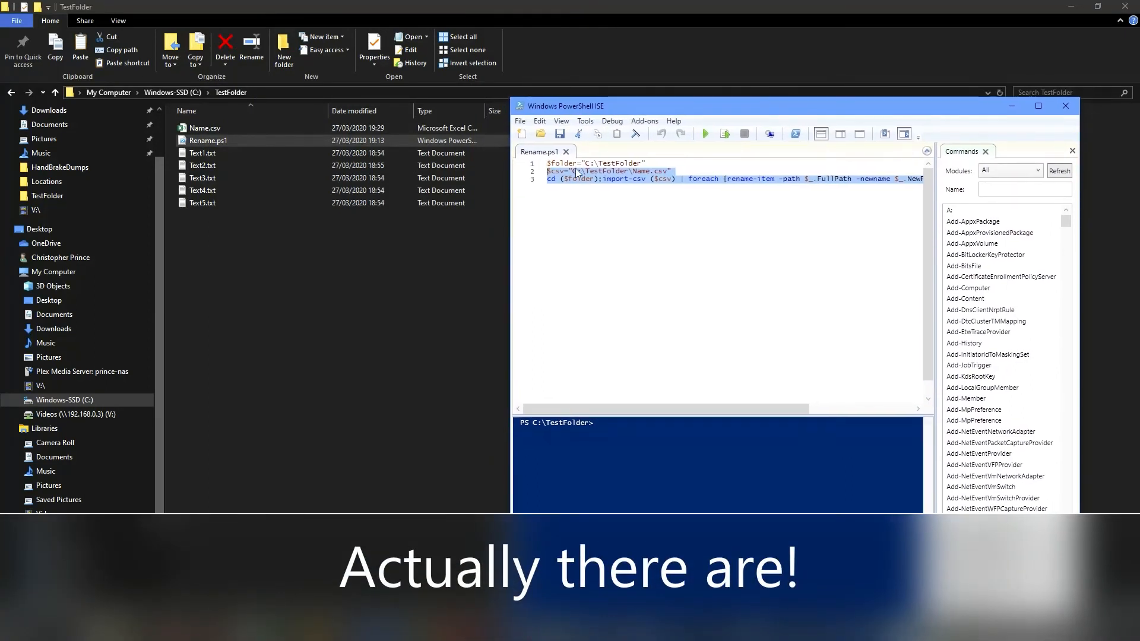
click(592, 165)
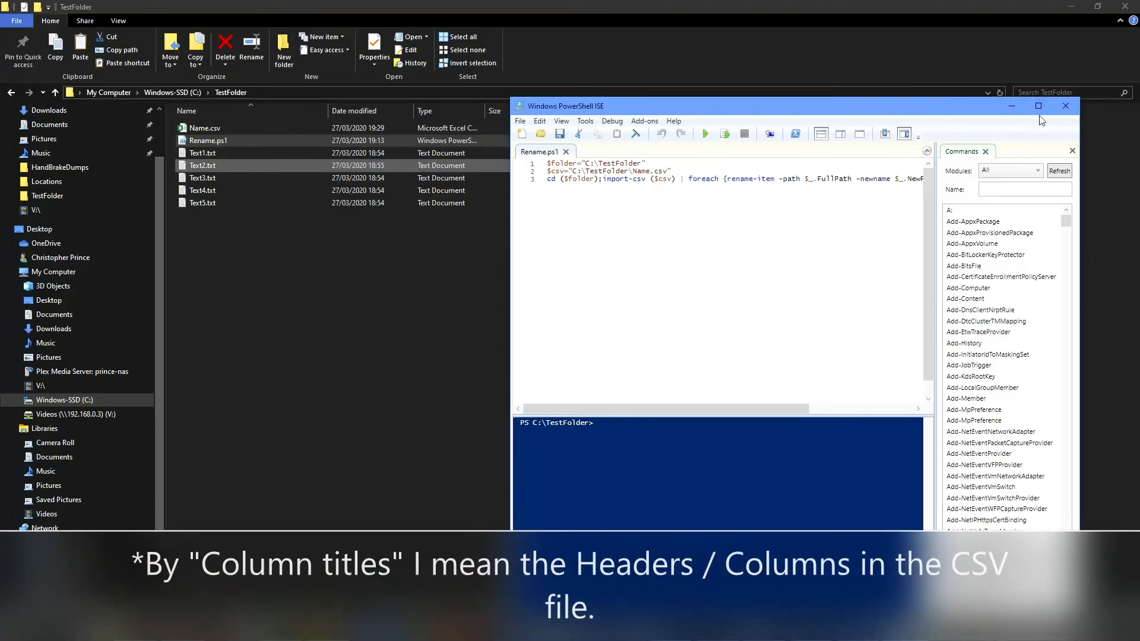
drag(873, 107, 1136, 135)
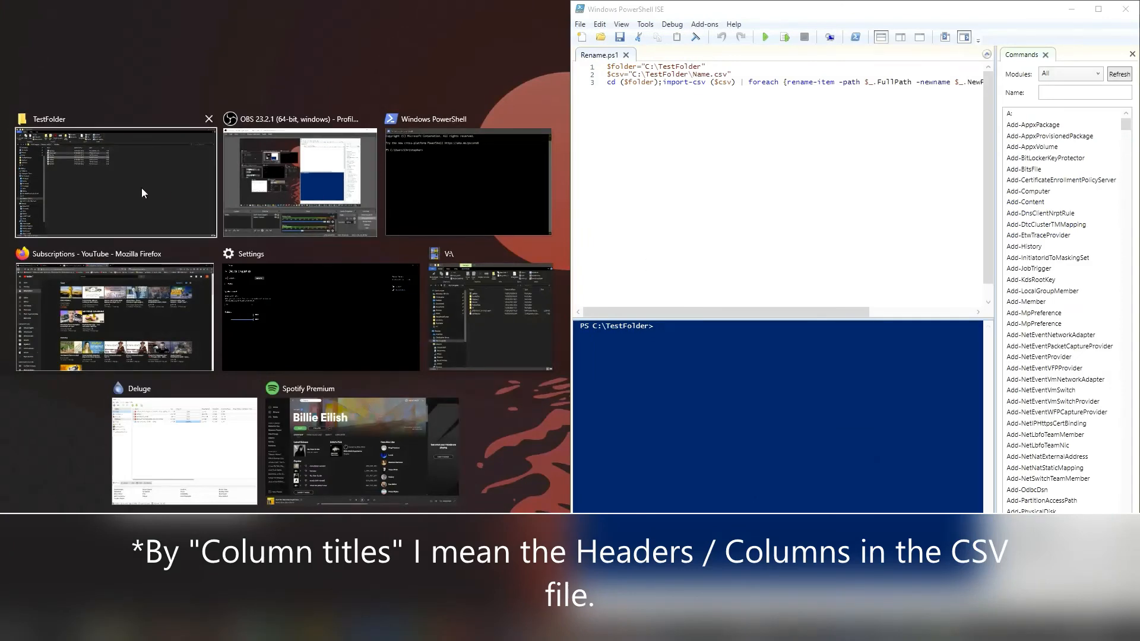
click(108, 194)
Open Name.csv in Excel beside the script and widen the FullPathNew column to fit its contents
drag(793, 311, 875, 303)
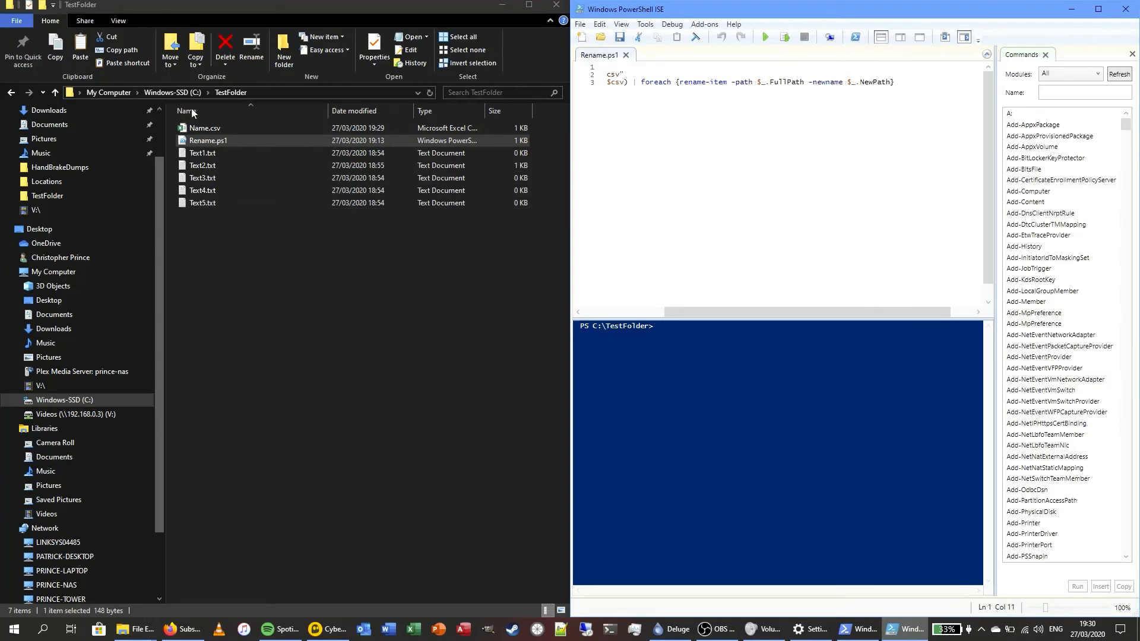
click(215, 129)
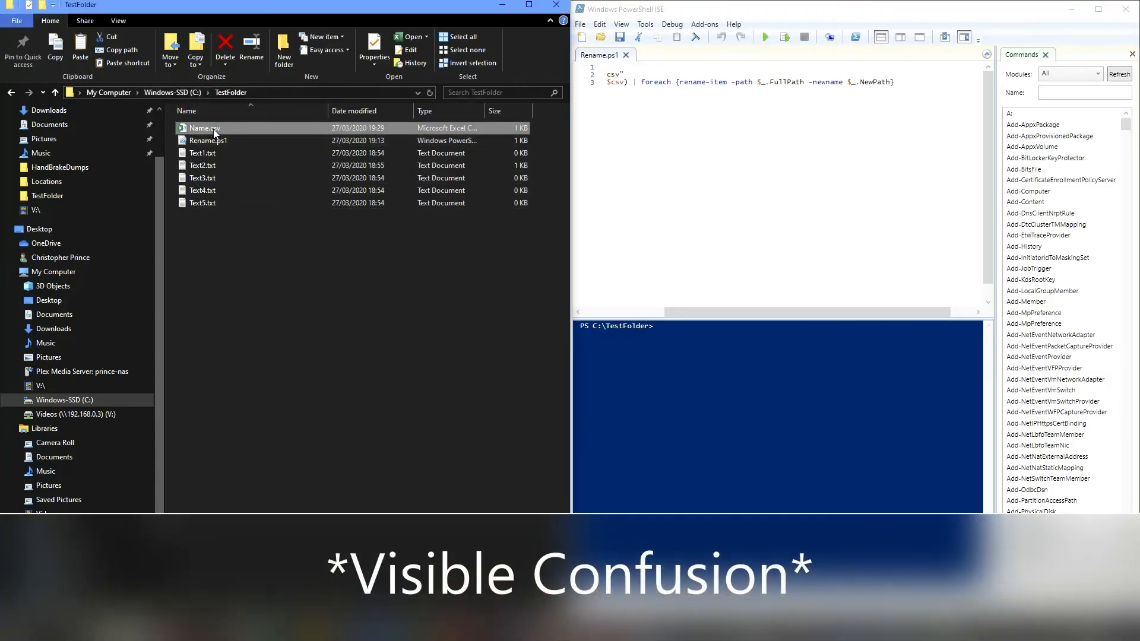
double_click(214, 132)
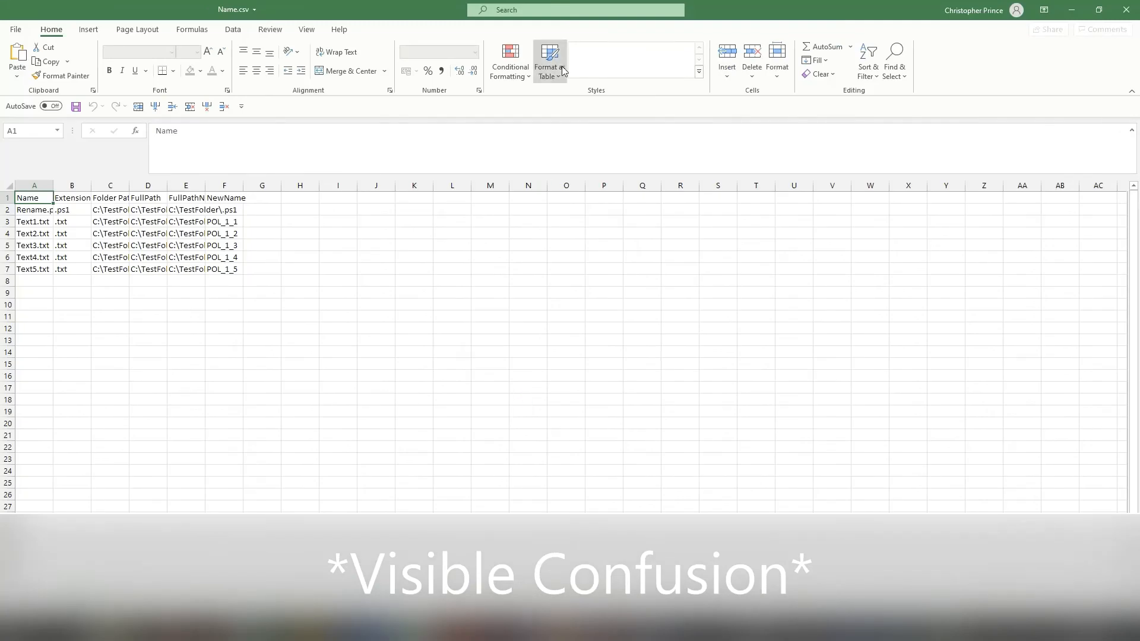
drag(428, 9, 3, 203)
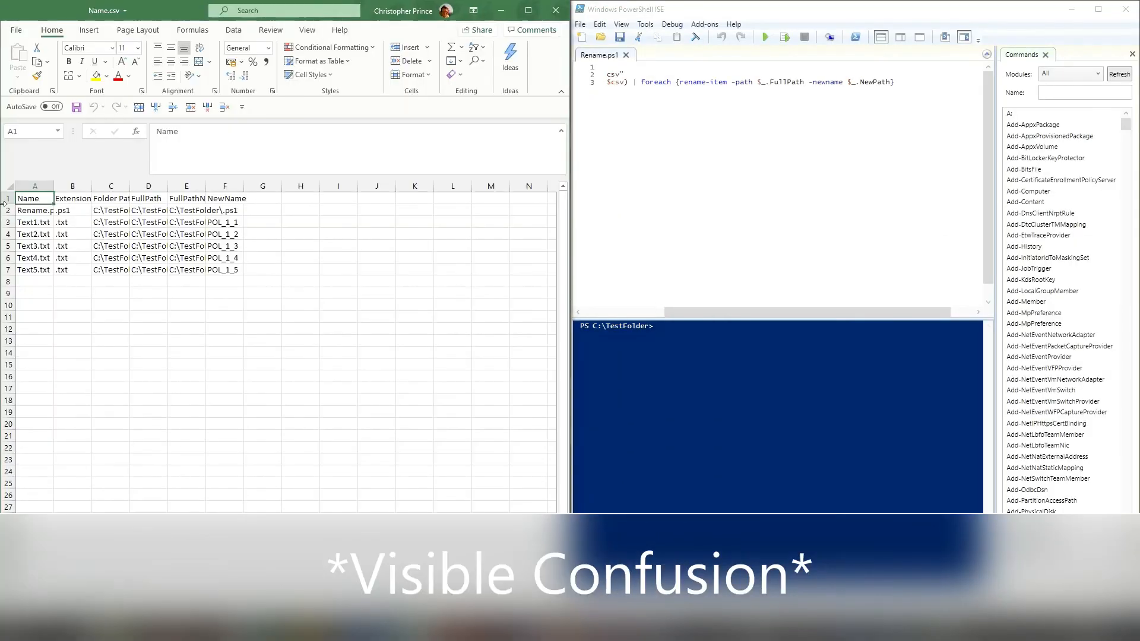
double_click(206, 186)
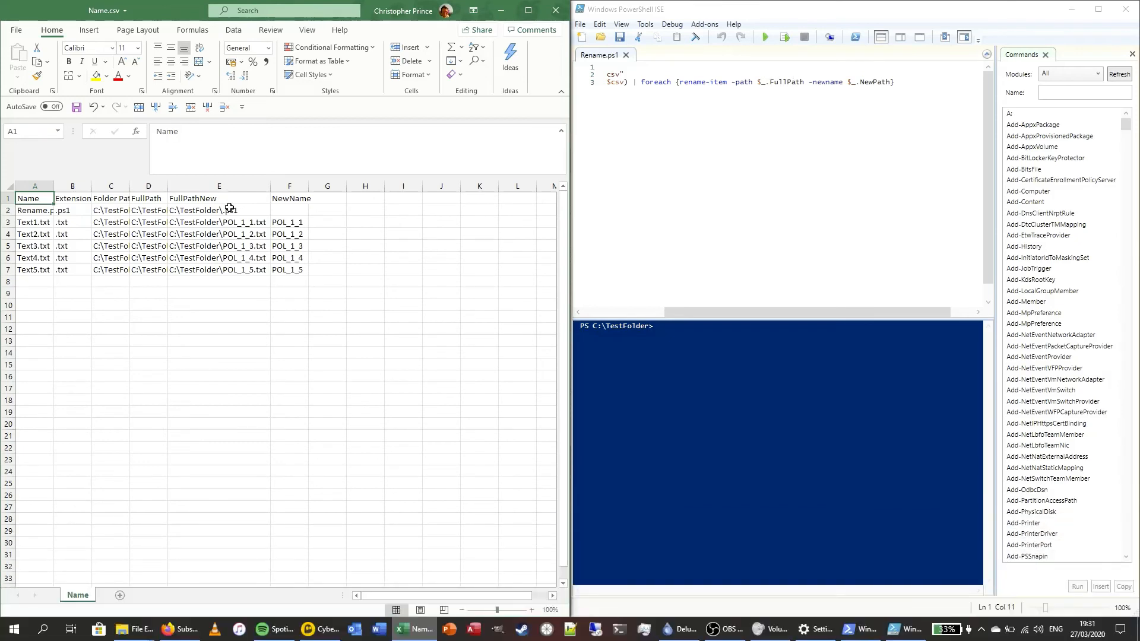
Examine the rename-item command on line 3 of Rename.ps1, comparing its FullPath reference with the CSV headers
double_click(789, 82)
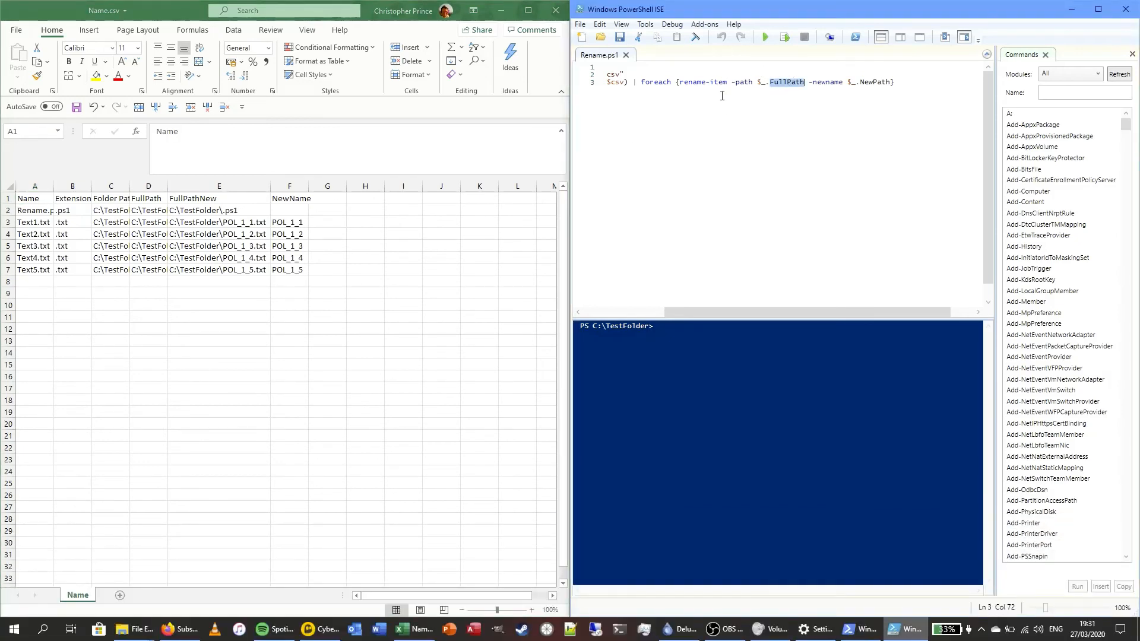
drag(649, 82, 729, 82)
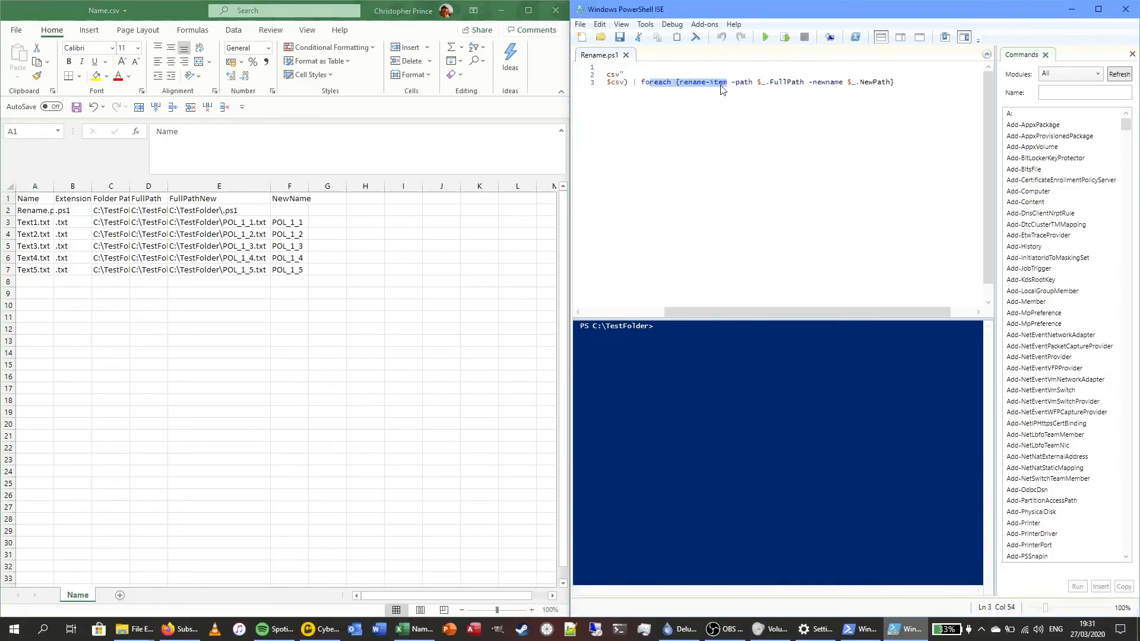
click(695, 82)
drag(772, 312, 675, 313)
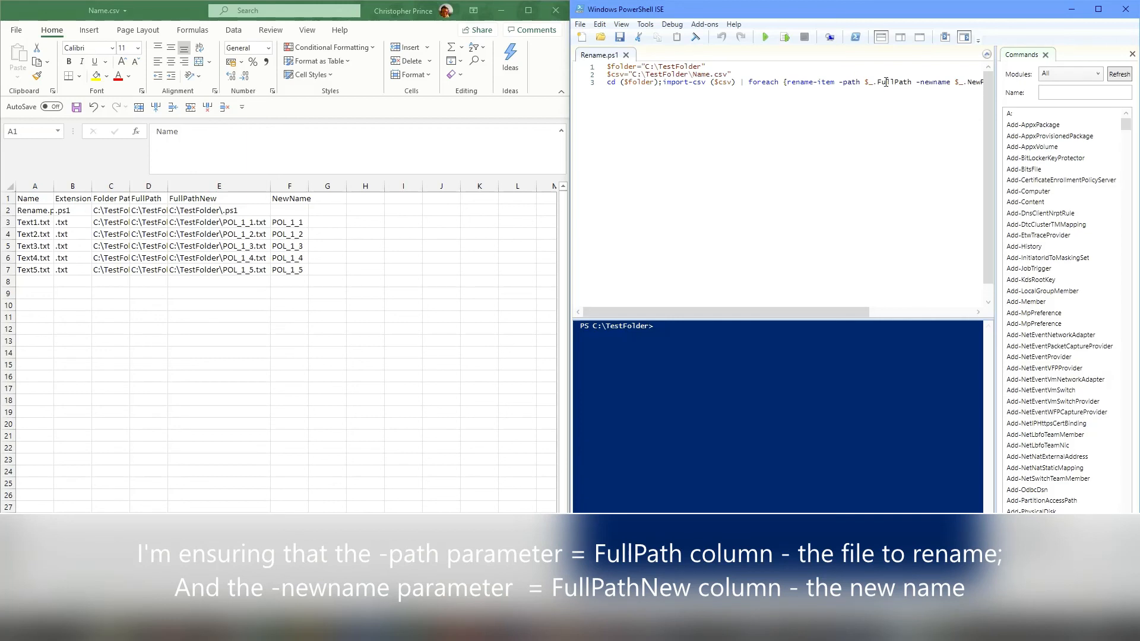
Examine the original file paths listed under FullPath in Name.csv against the script's -path parameter
drag(152, 212, 145, 272)
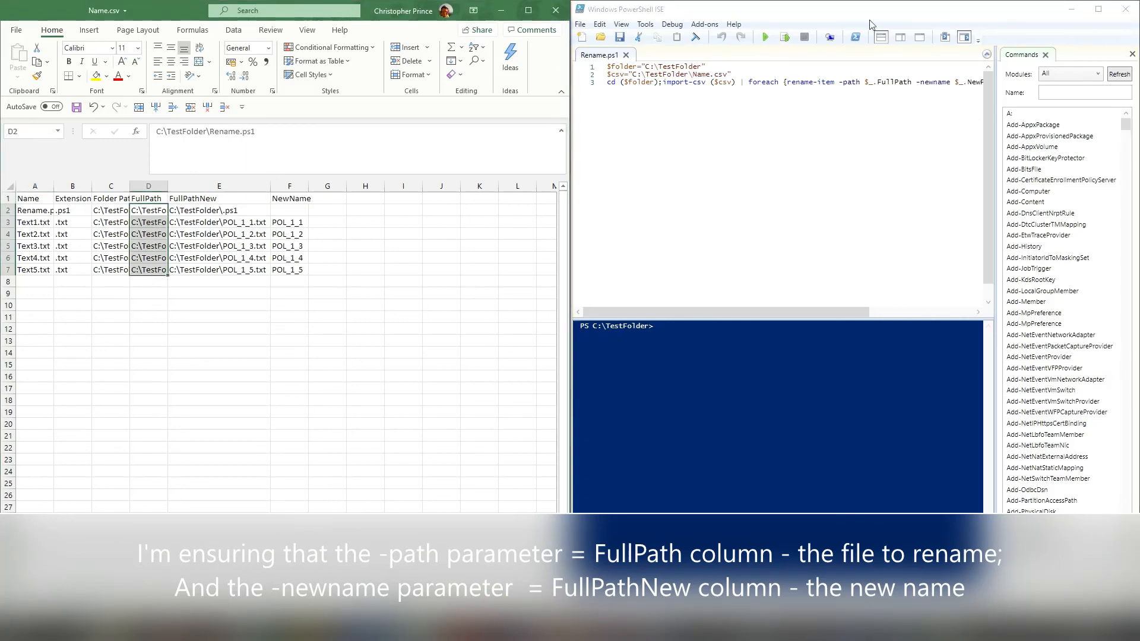
click(146, 223)
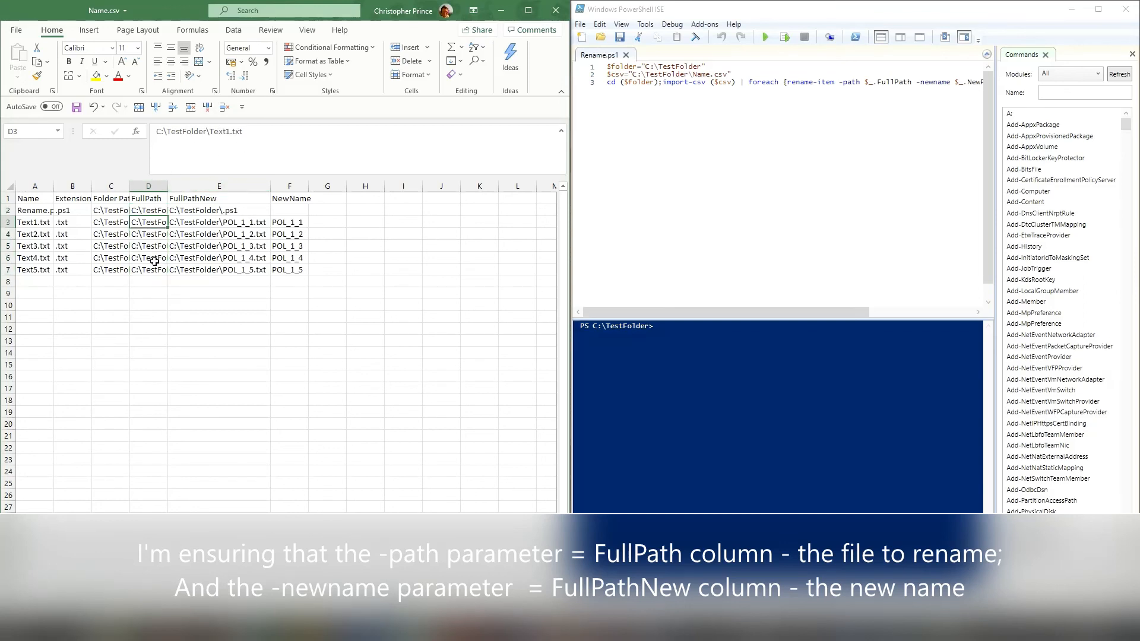
key(Down)
key(Down)
key(Down)
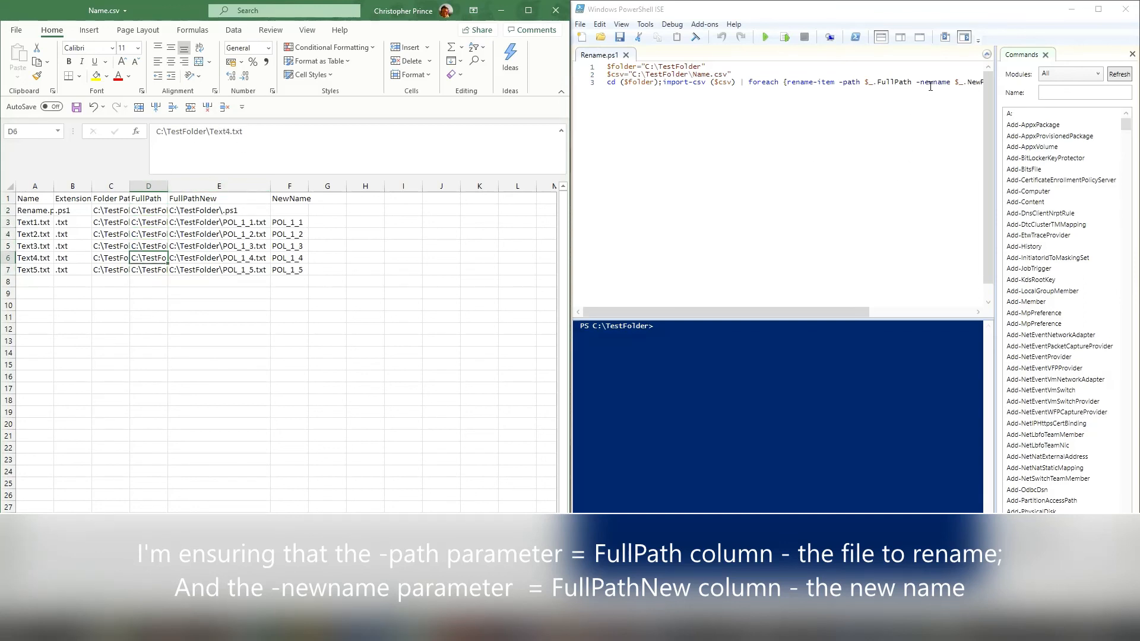
Change the -newname reference on line 3 of Rename.ps1 to $_.FullPathNew and save the script
click(930, 86)
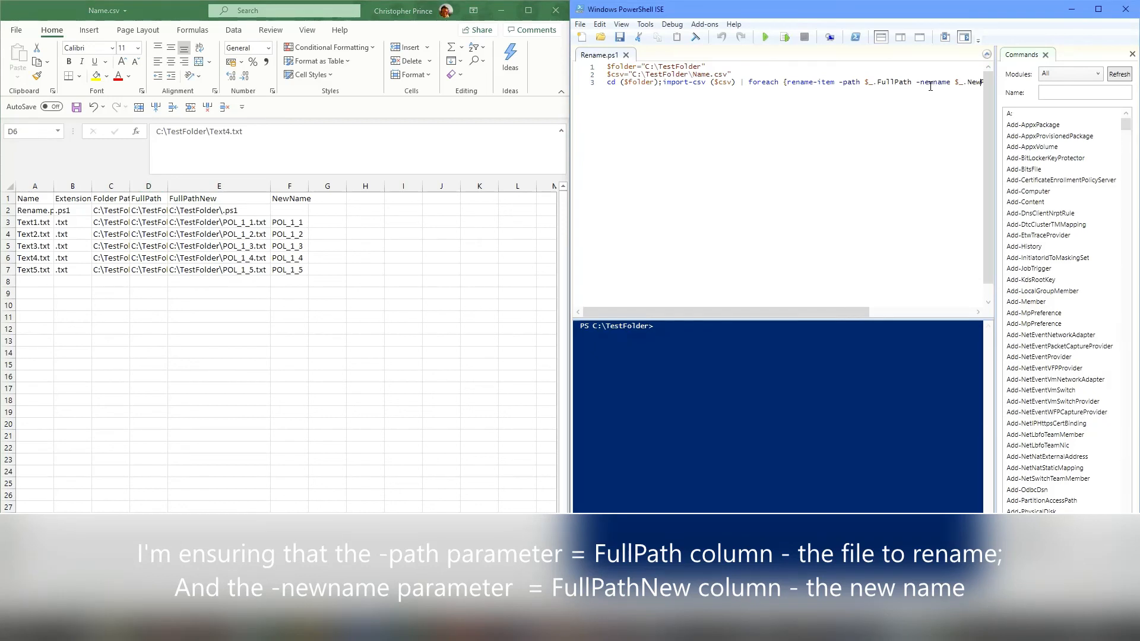
key(Right)
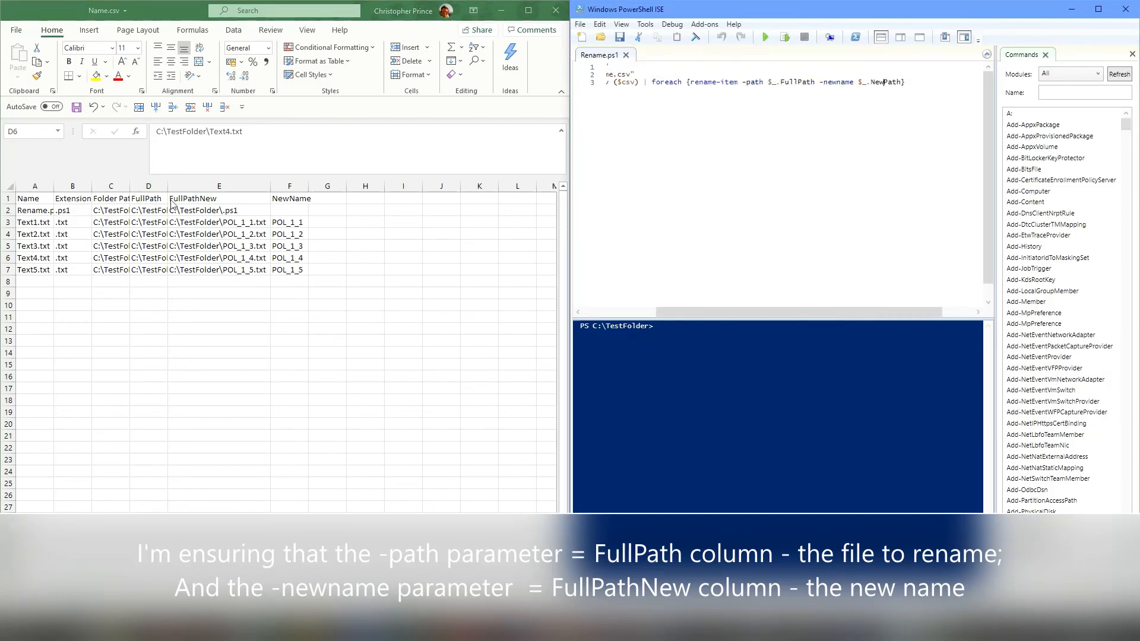
key(BackSpace)
key(BackSpace)
key(BackSpace)
text(FullPathNew)
click(620, 37)
Close Name.csv in Excel without saving changes and return to the TestFolder window
click(564, 24)
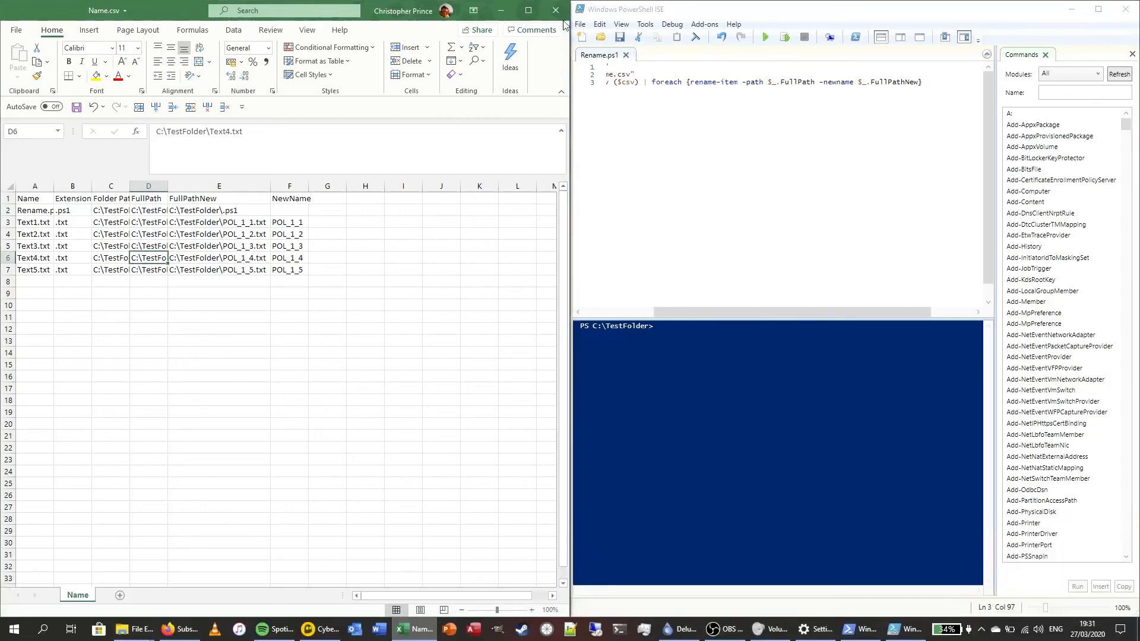
click(556, 10)
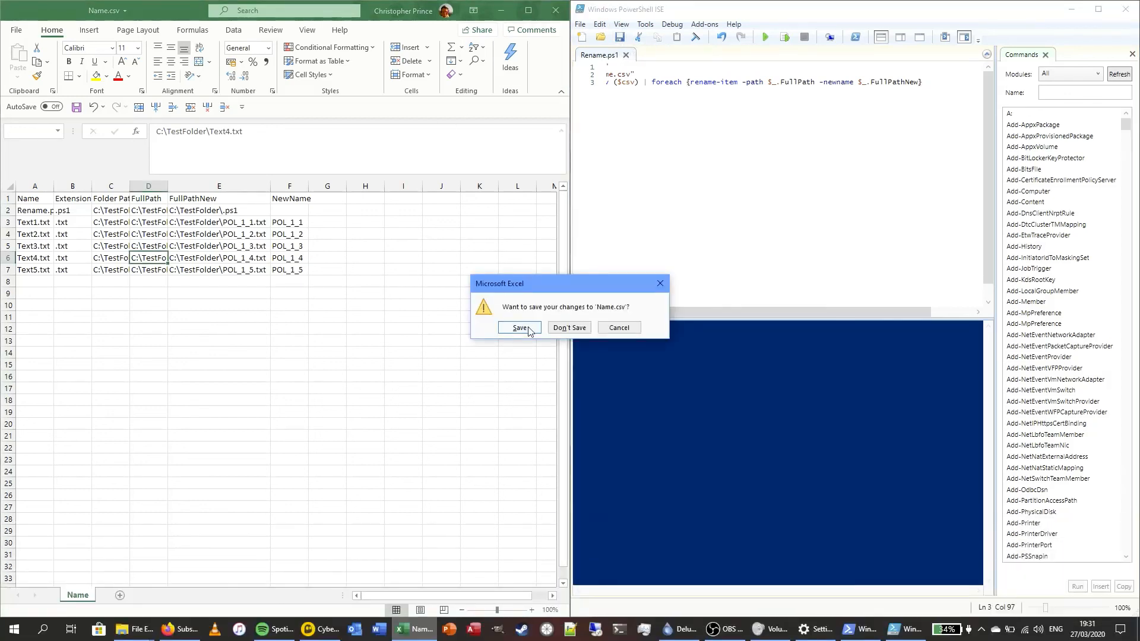
click(528, 329)
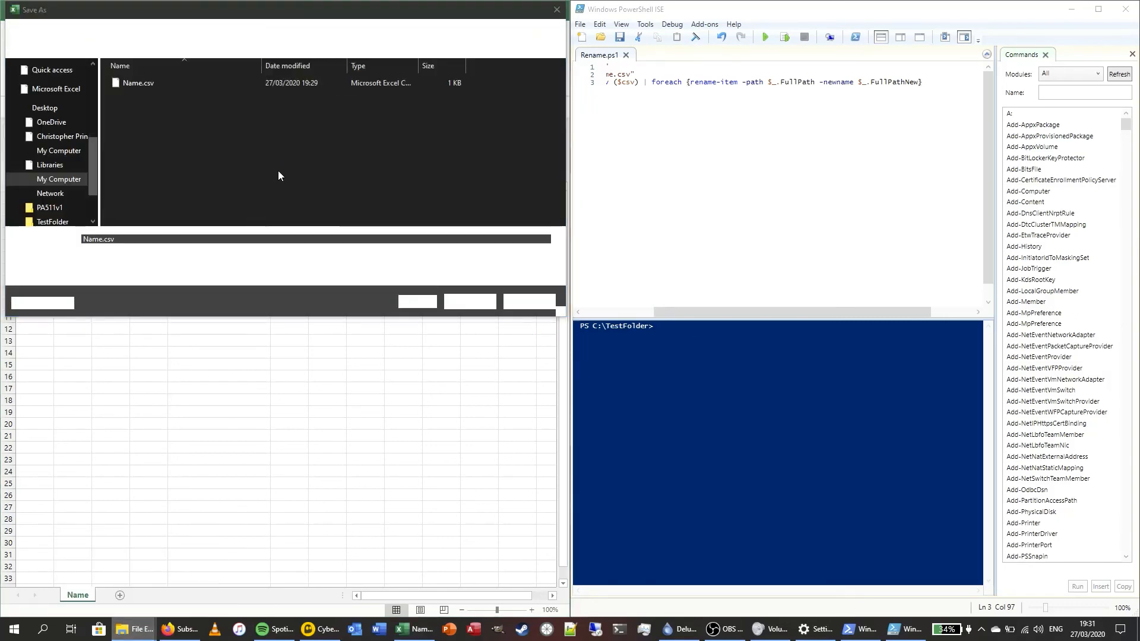
click(525, 302)
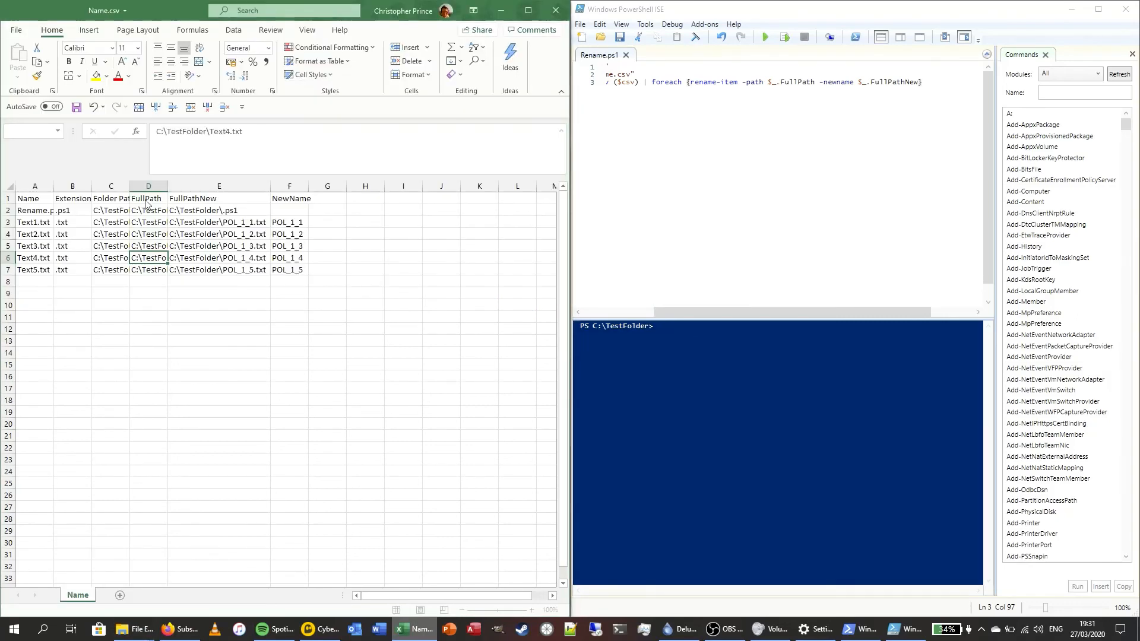
click(568, 328)
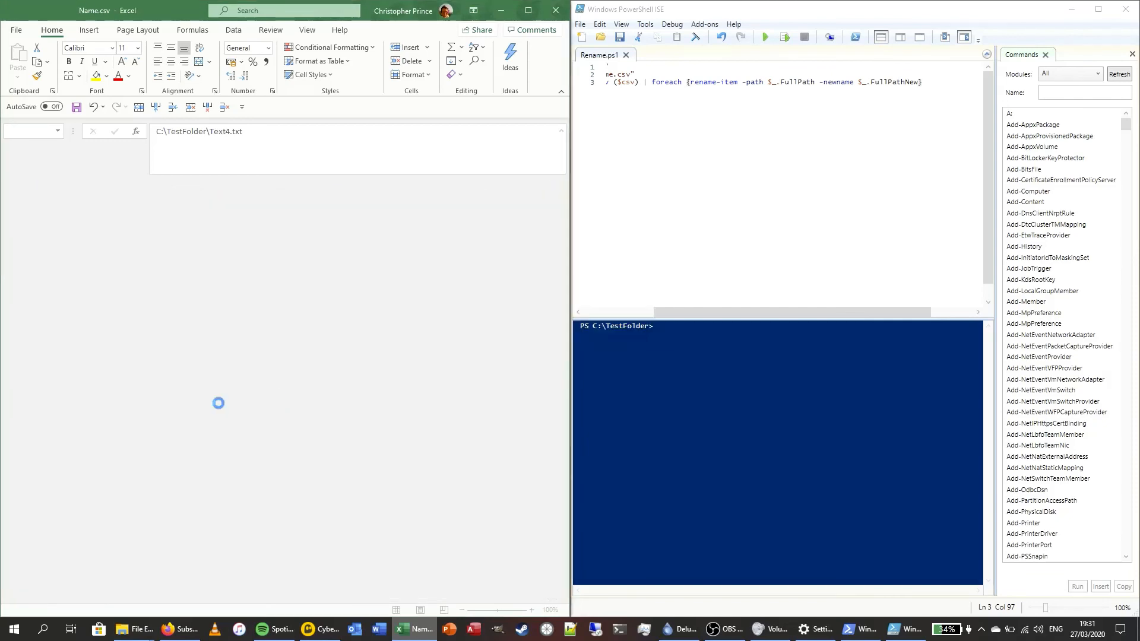
click(337, 358)
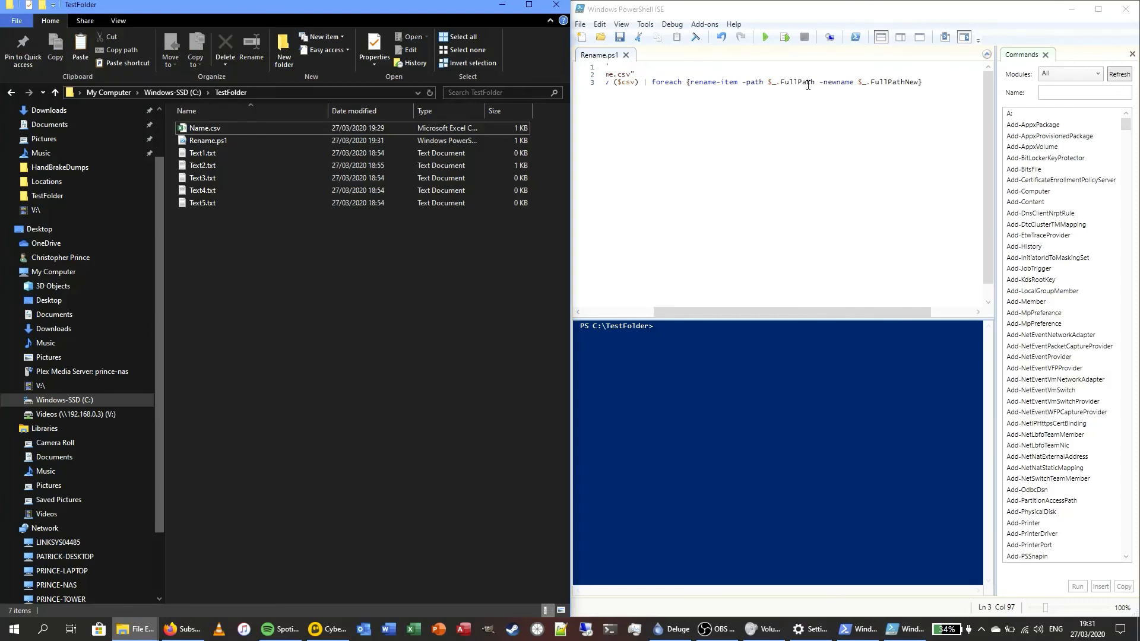
Save Rename.ps1, run the whole script, and check the file names in TestFolder
click(617, 36)
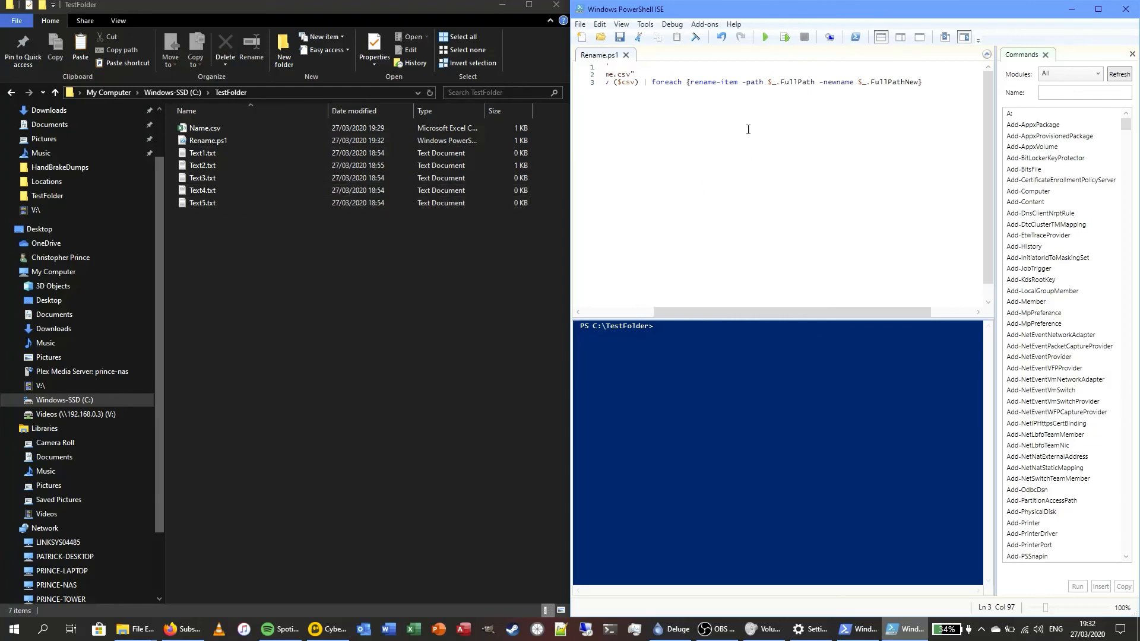
click(764, 38)
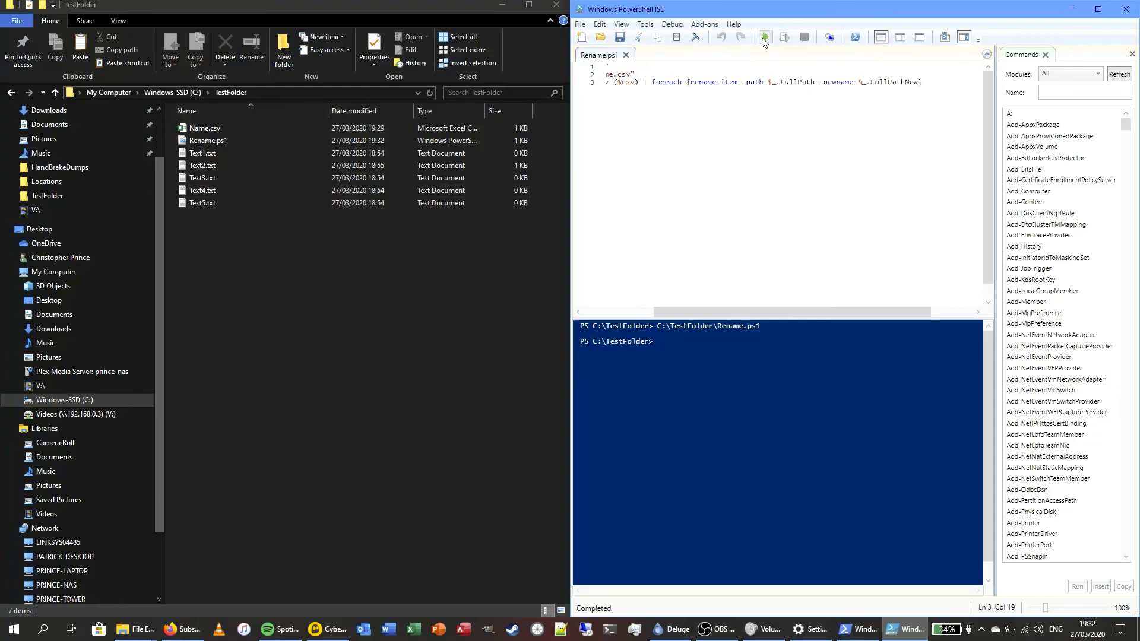
click(278, 390)
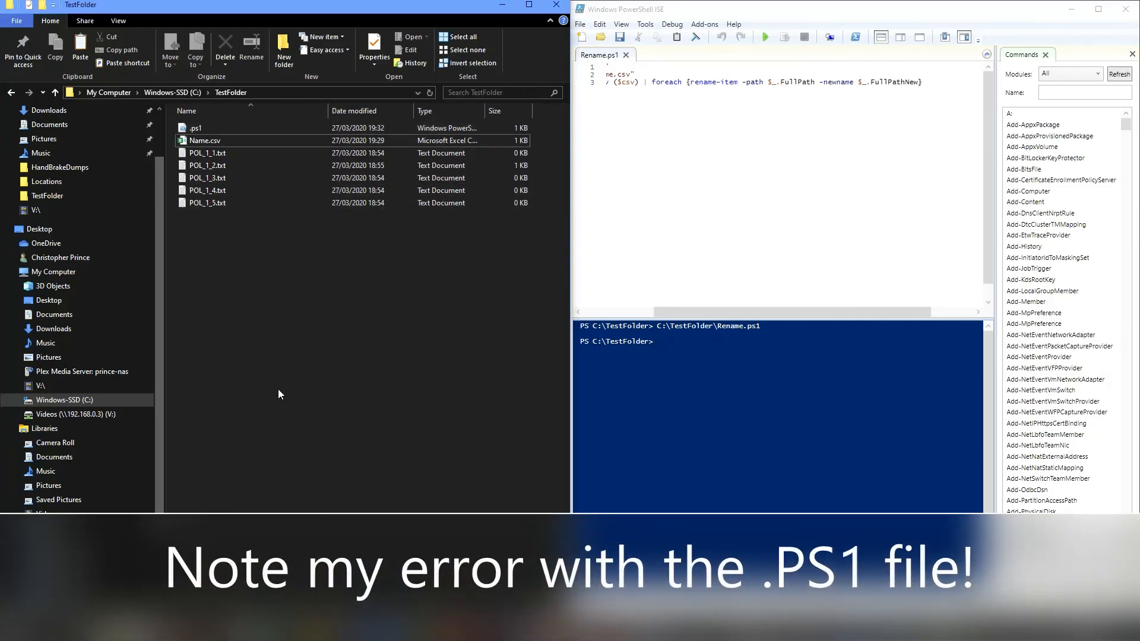